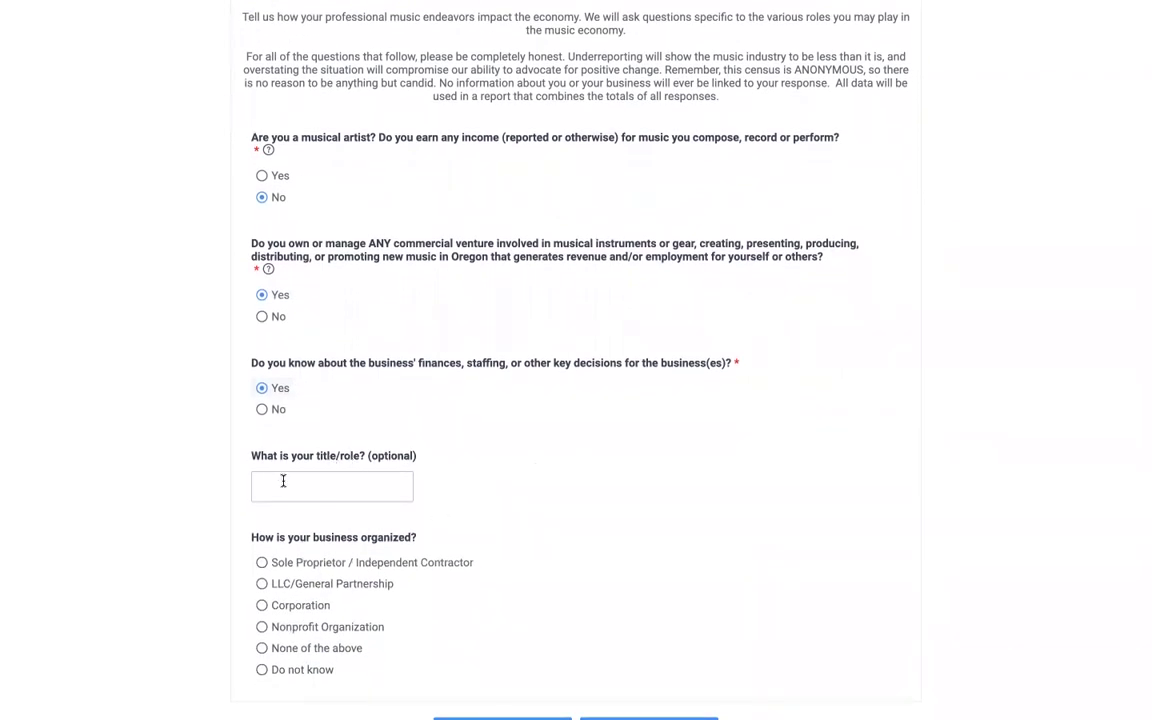
Enter Boss as the title/role, set the business organization to Corporation, and continue to the next survey page.
left_click(283, 481)
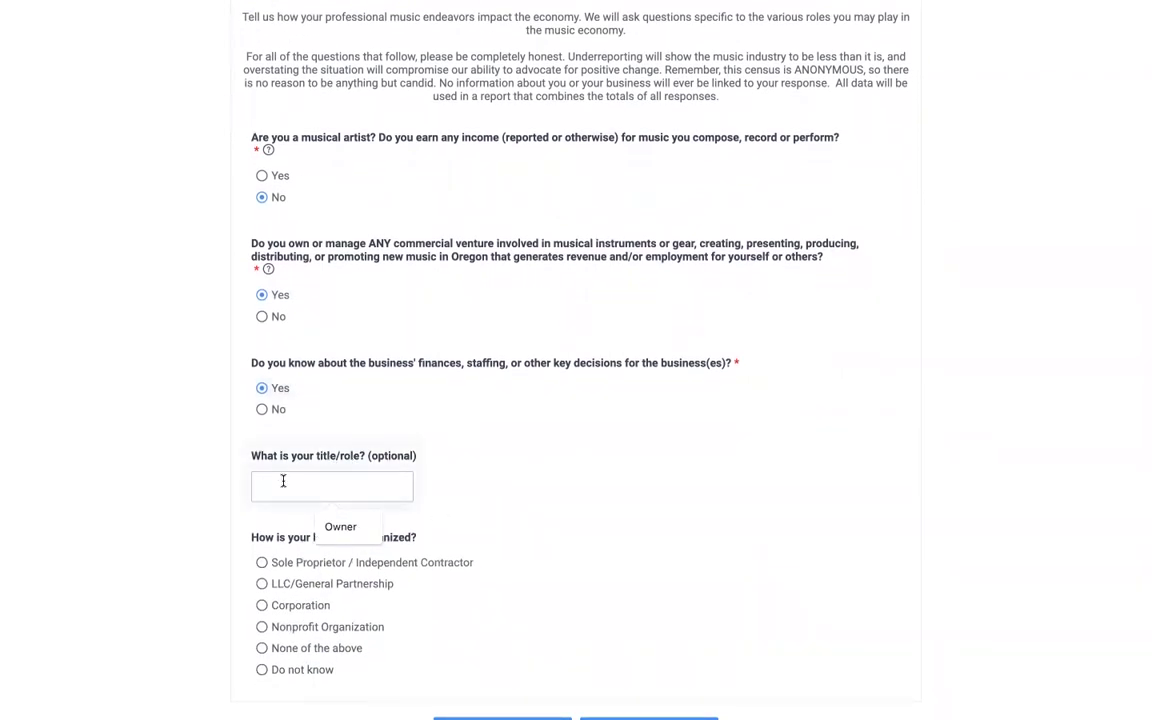
type("Boss")
left_click(262, 605)
scroll(617, 509, "down", 1)
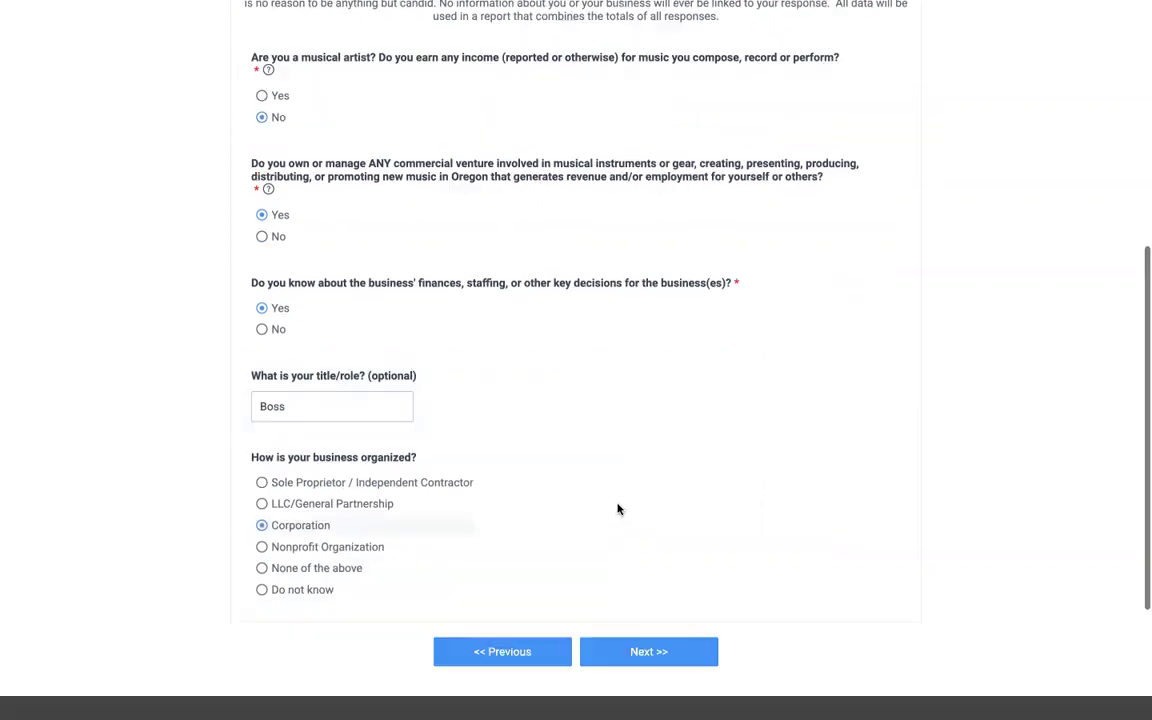
scroll(610, 520, "down", 1)
left_click(630, 532)
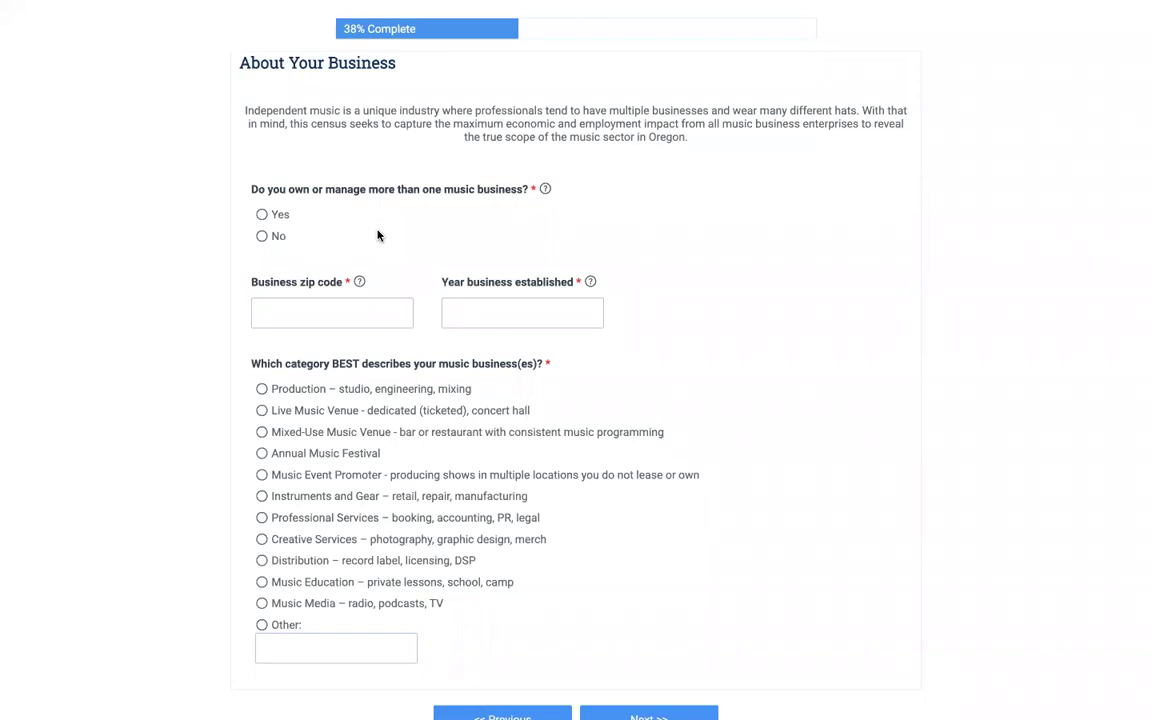
Preview the Yes answer with a census for each individual enterprise, and settle on No for owning or managing multiple music businesses.
left_click(263, 216)
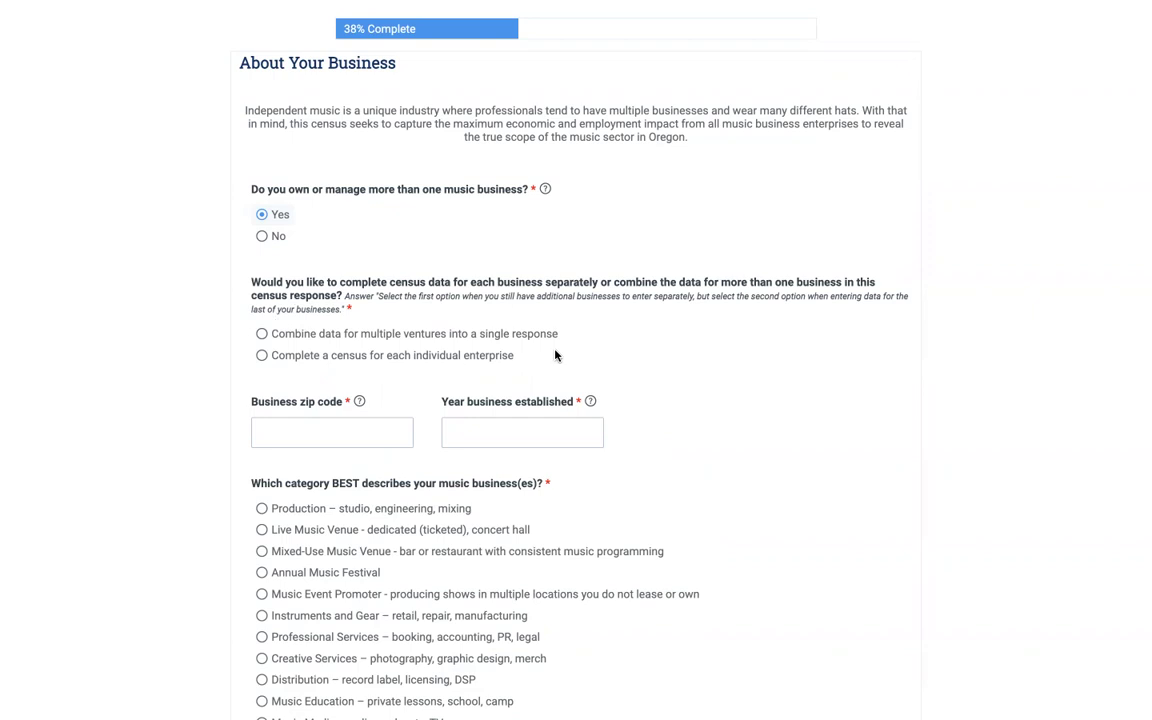
left_click(262, 358)
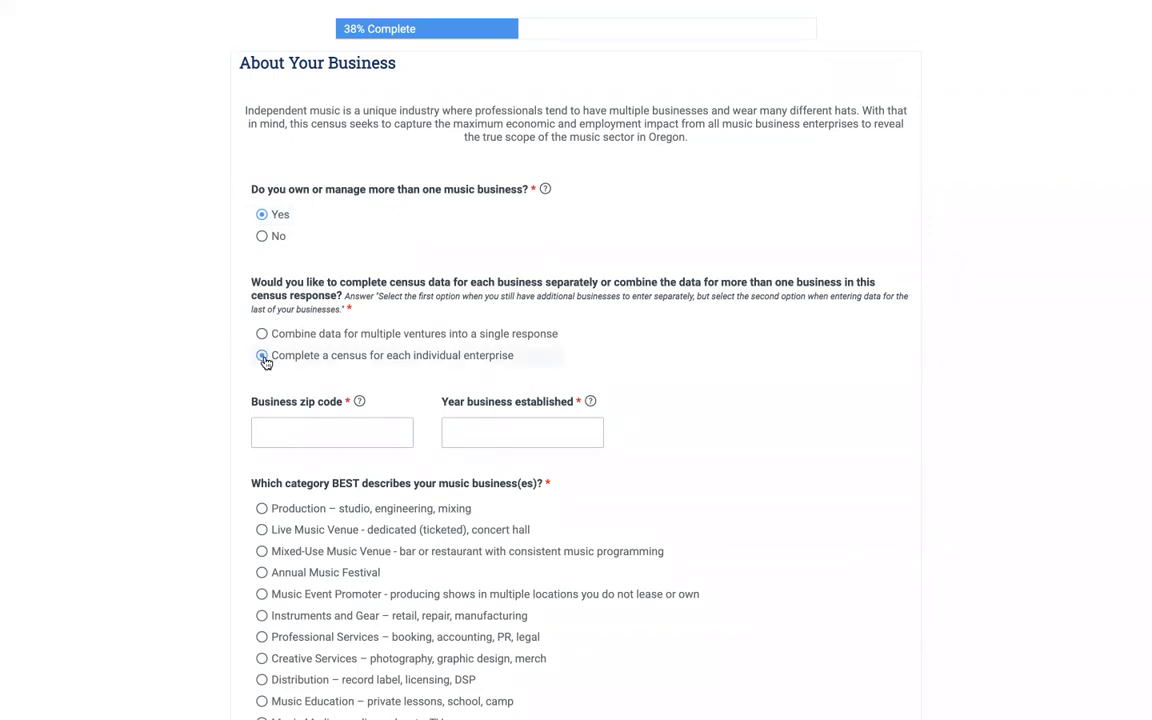
left_click(262, 237)
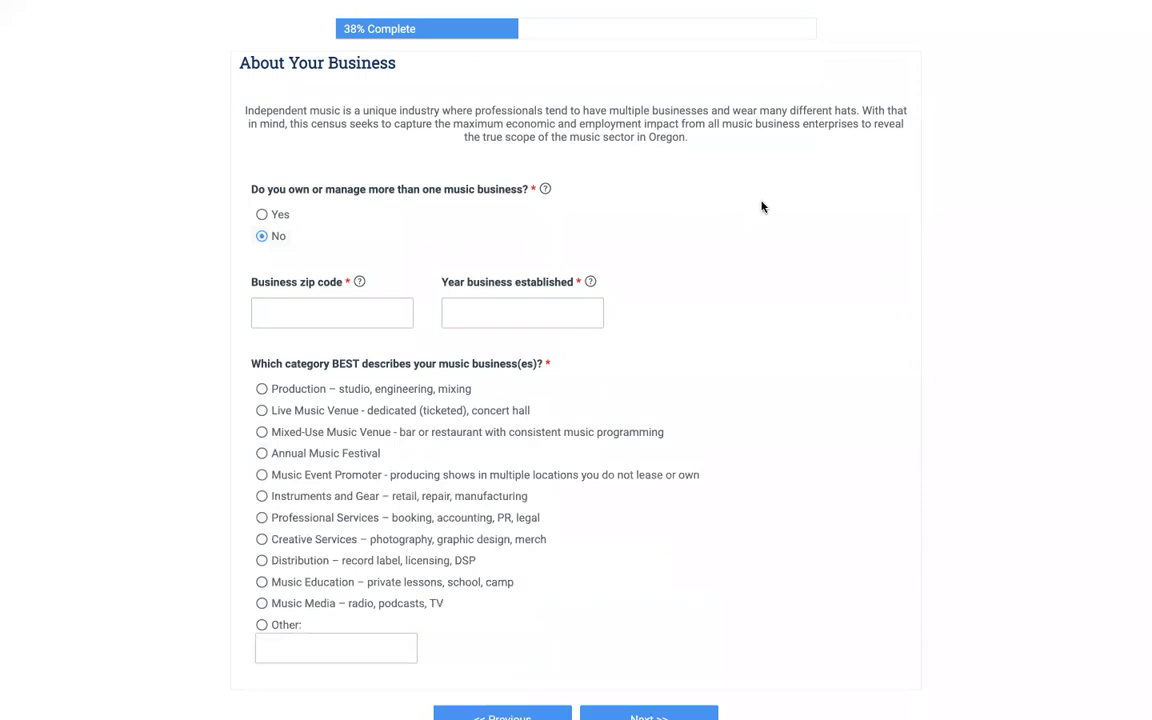
Enter 00000 as the business zip code and 2004 as the year the business was established.
left_click(280, 315)
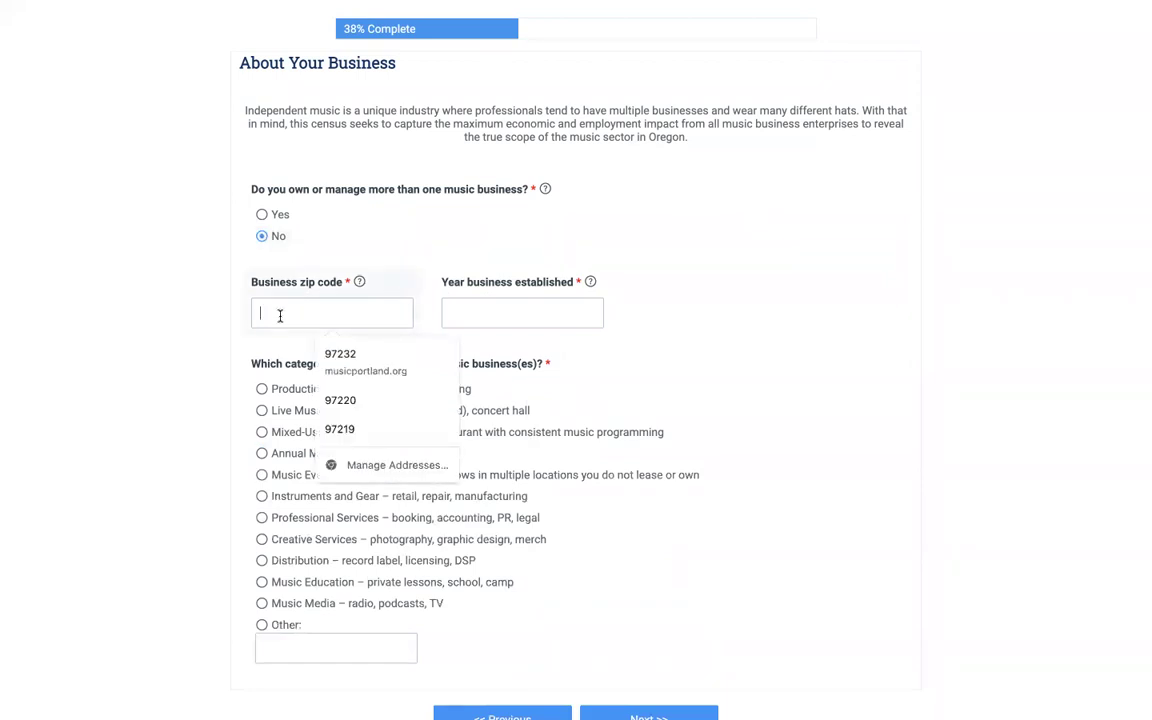
type("0090")
key("BackSpace")
key("BackSpace")
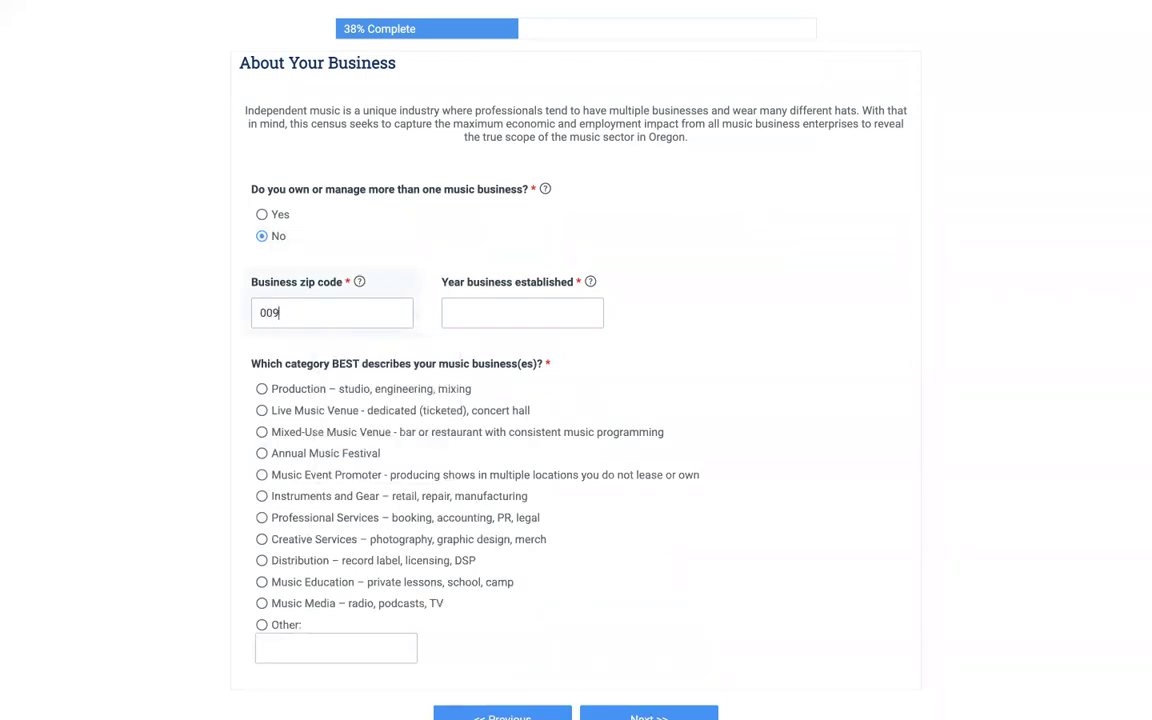
type("00")
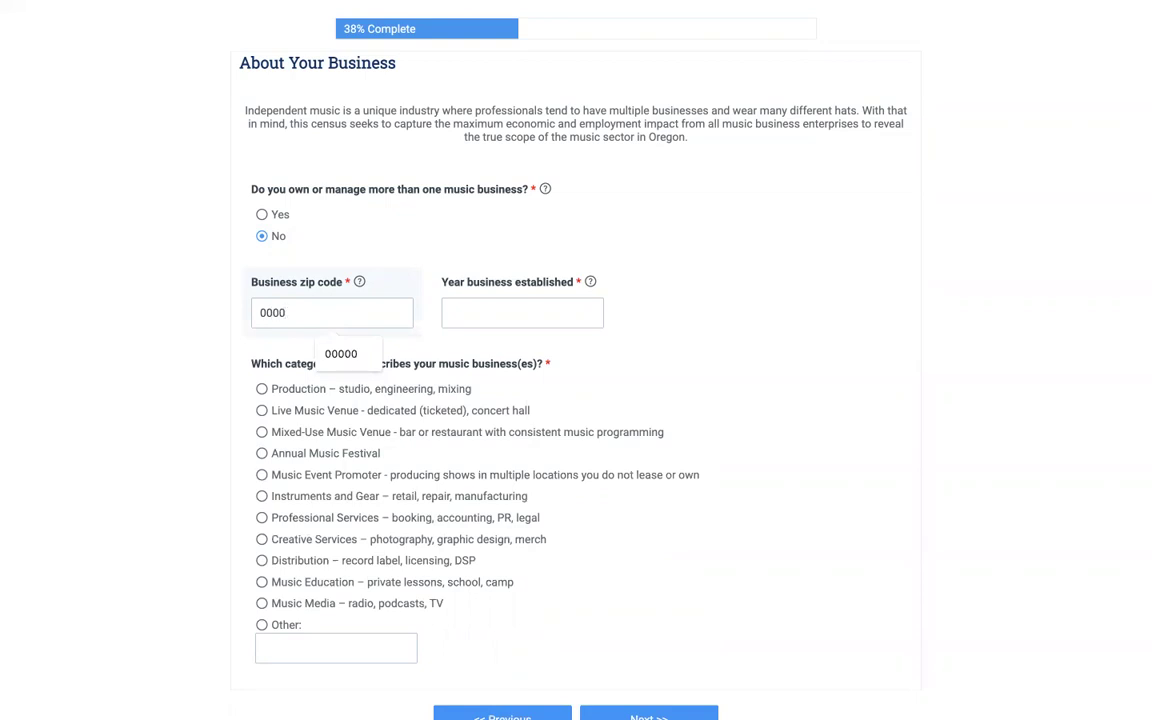
type("0")
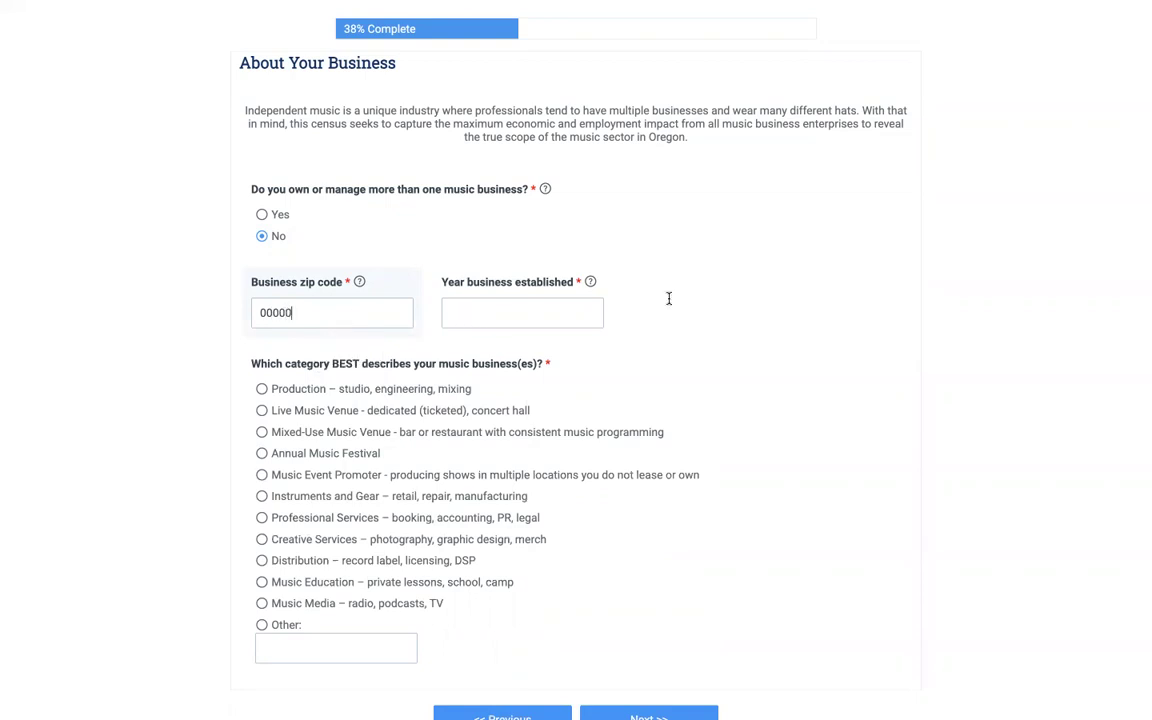
left_click(493, 318)
type("200")
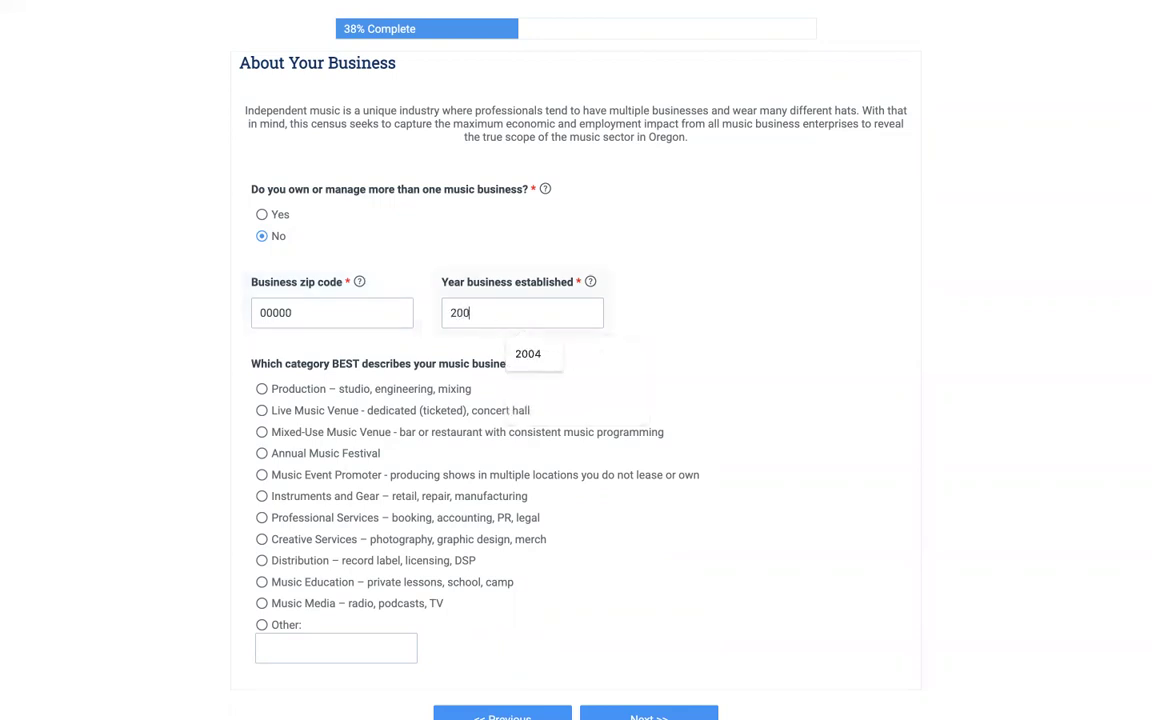
type("4")
Categorize the business as Live Music Venue, mark the venue as Dedicated, ticketed music venue, and continue to the next page.
left_click(261, 410)
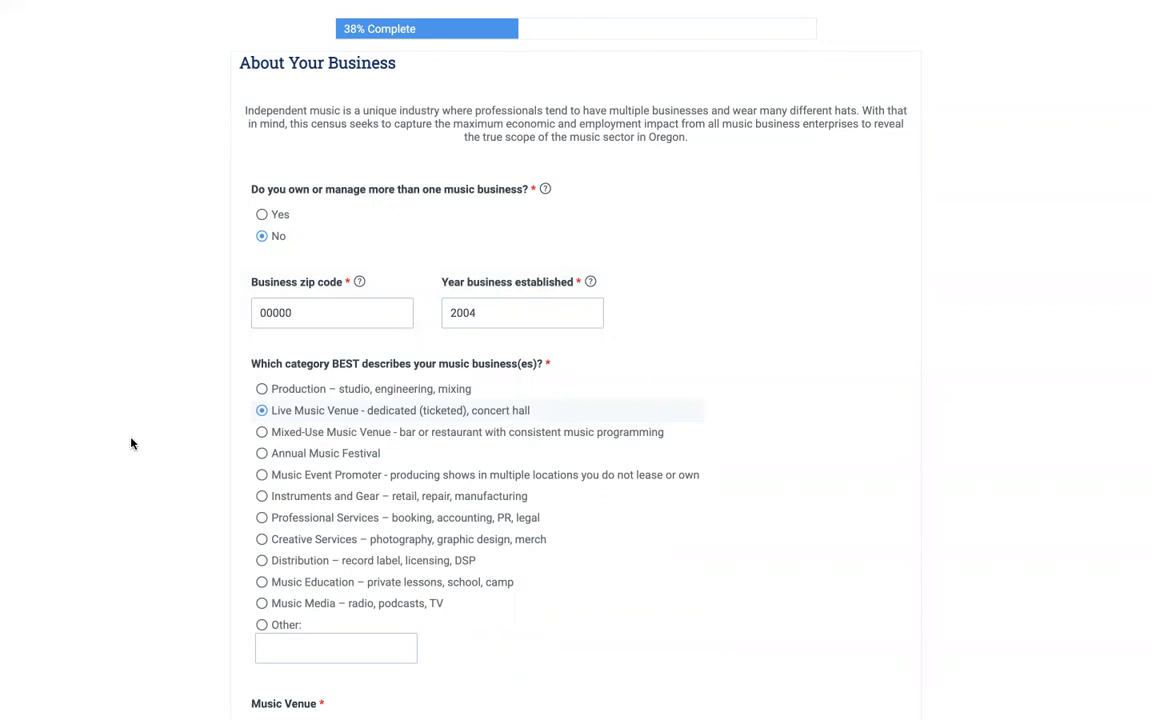
scroll(131, 443, "down", 2)
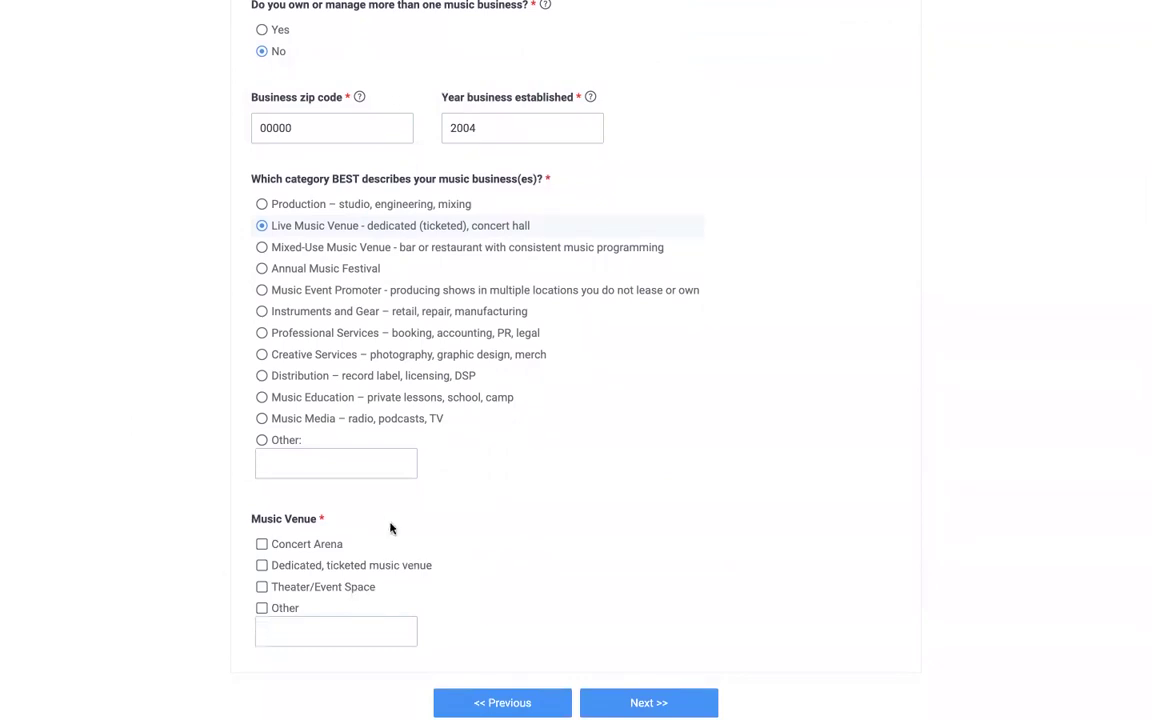
left_click(262, 568)
scroll(880, 455, "down", 3)
left_click(649, 473)
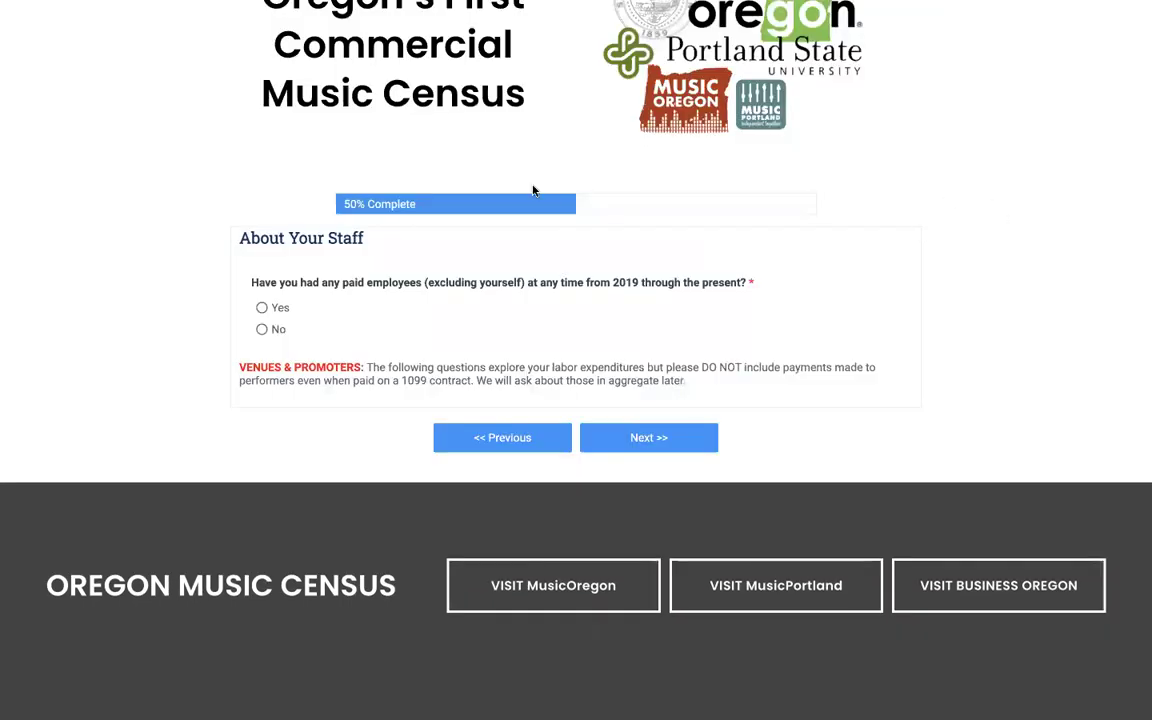
Answer Yes to having had paid employees at any time from 2019 through the present.
left_click(262, 307)
scroll(852, 214, "down", 5)
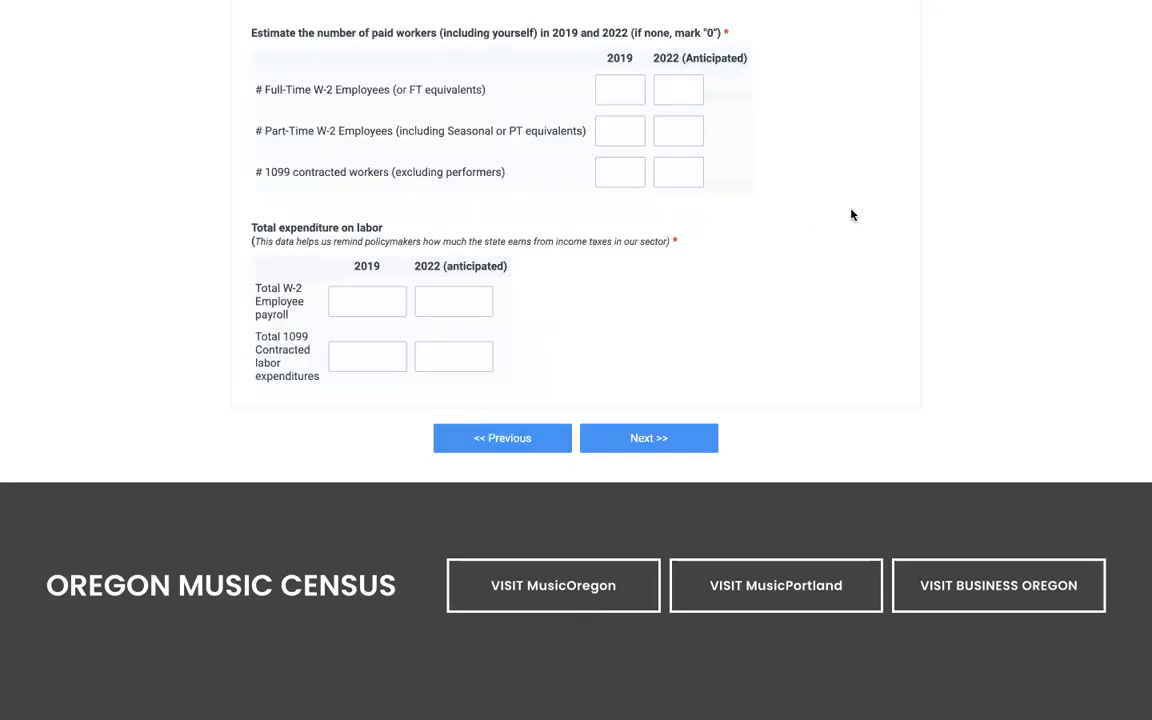
scroll(1004, 198, "up", 5)
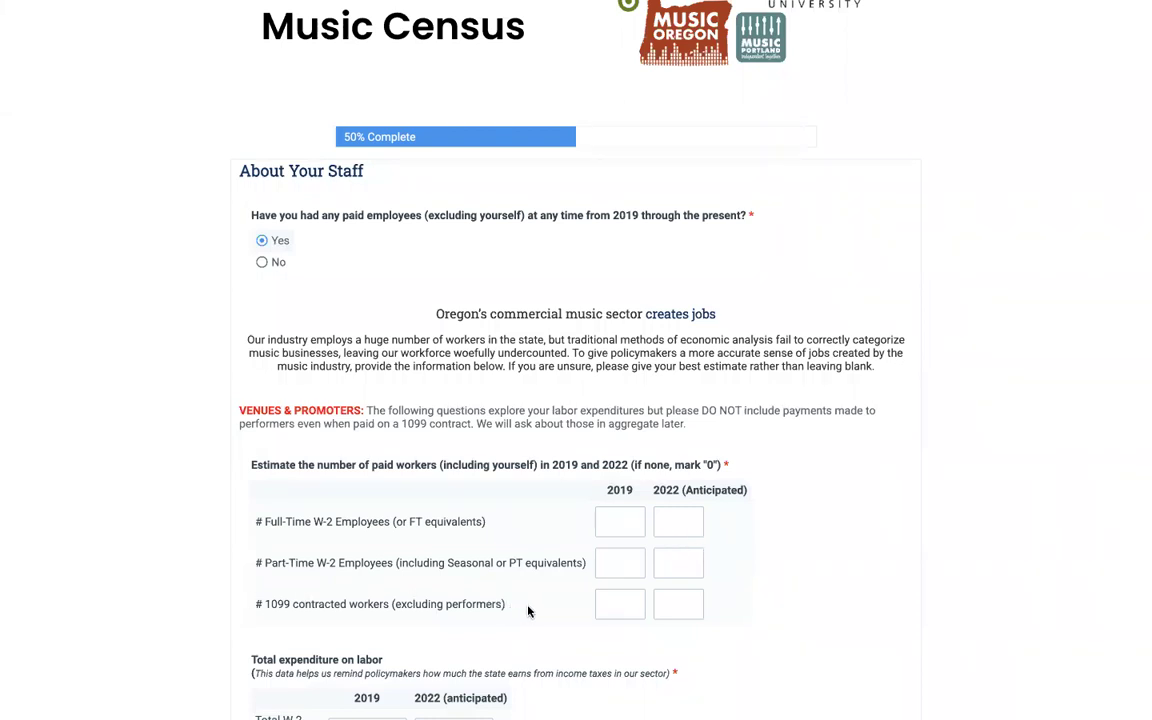
Enter paid worker counts for 2019 and 2022: full-time 5 and 2, part-time 5 and 22, 1099 contracted workers 5 and 8.
left_click(617, 519)
type("5")
left_click(670, 518)
type("2")
left_click(632, 565)
type("5")
left_click(673, 564)
type("22")
left_click(603, 606)
type("5")
left_click(688, 602)
type("8")
Set the total W-2 employee payroll to 400000 for 2019 and 300000 for 2022.
scroll(826, 547, "down", 2)
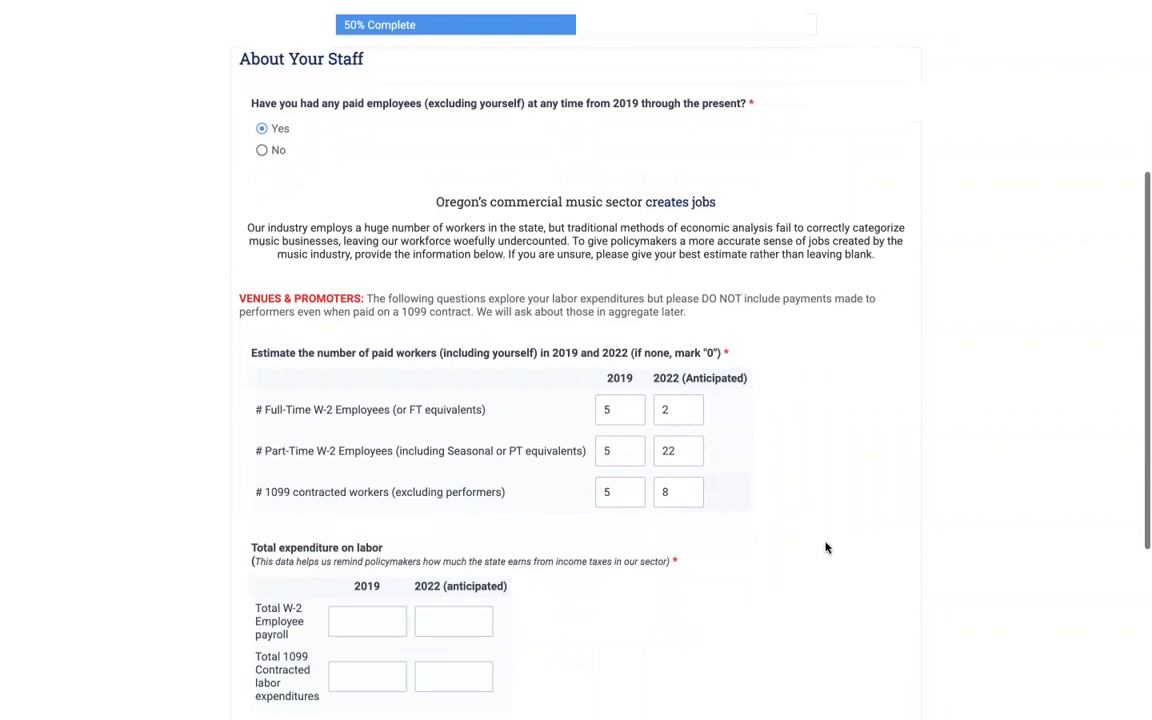
scroll(812, 483, "down", 1)
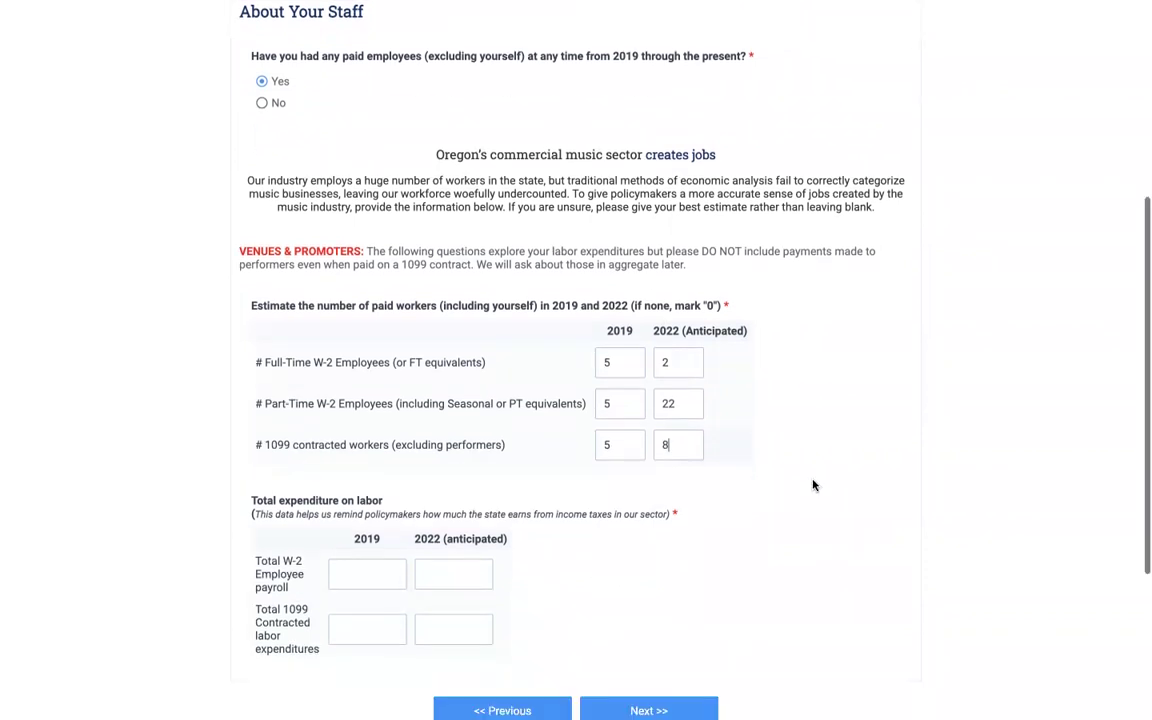
scroll(813, 485, "down", 1)
left_click(339, 500)
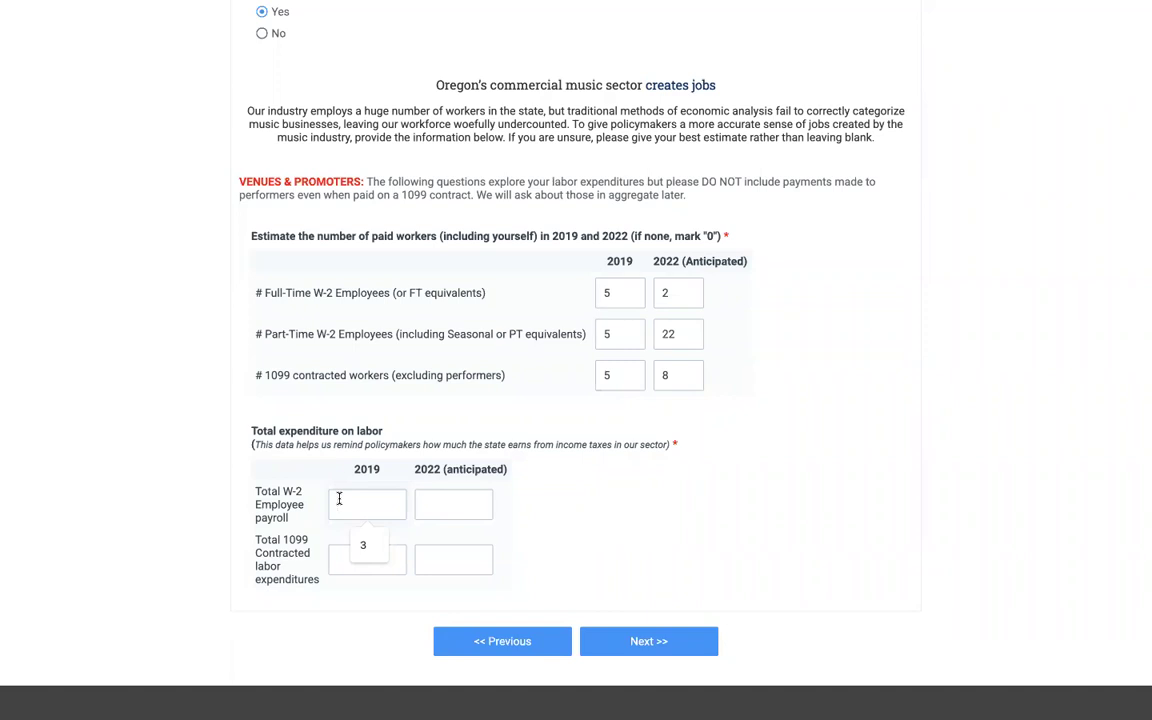
type("400000")
left_click(445, 504)
type("300000")
Set the 1099 contracted labor expenditures to 50000 for 2019 and 31000 for 2022, and continue to the next page.
left_click(353, 556)
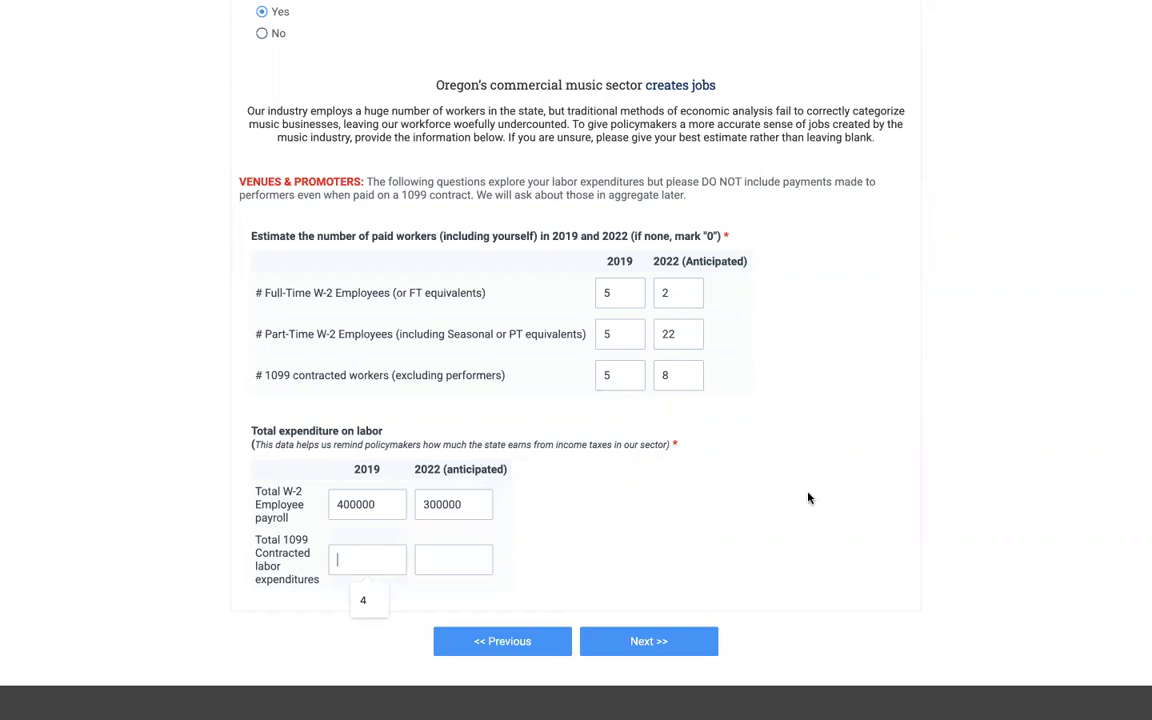
type("50000")
left_click(441, 559)
type("31000")
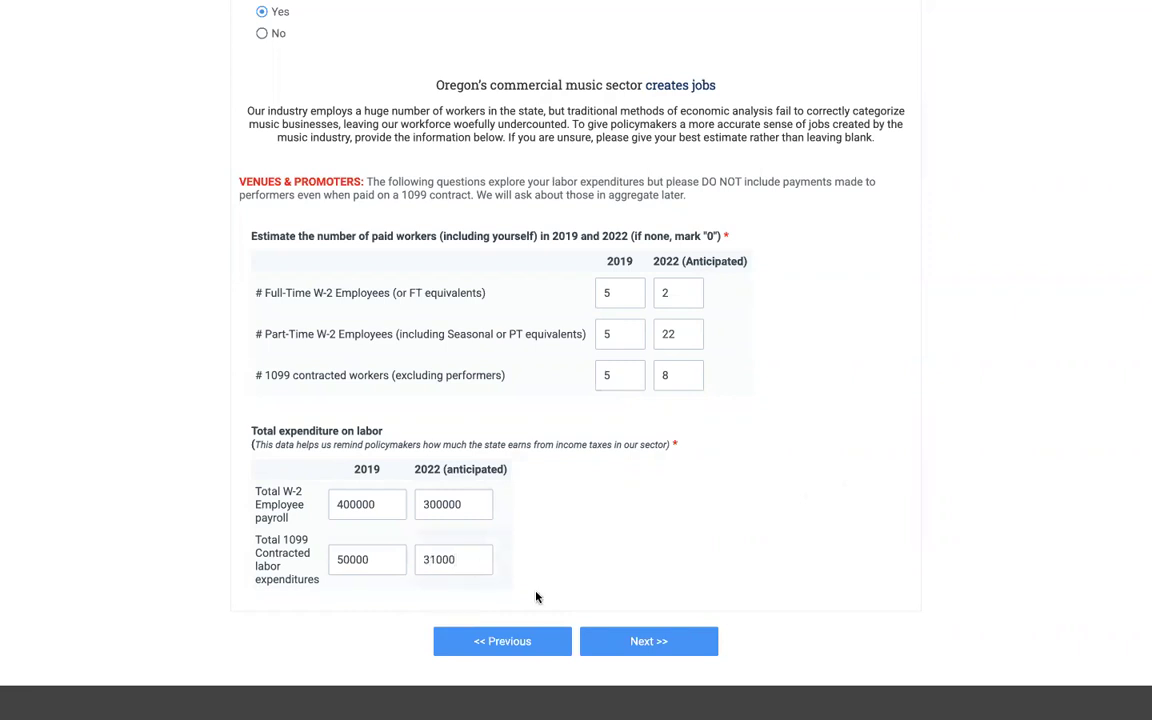
left_click(645, 641)
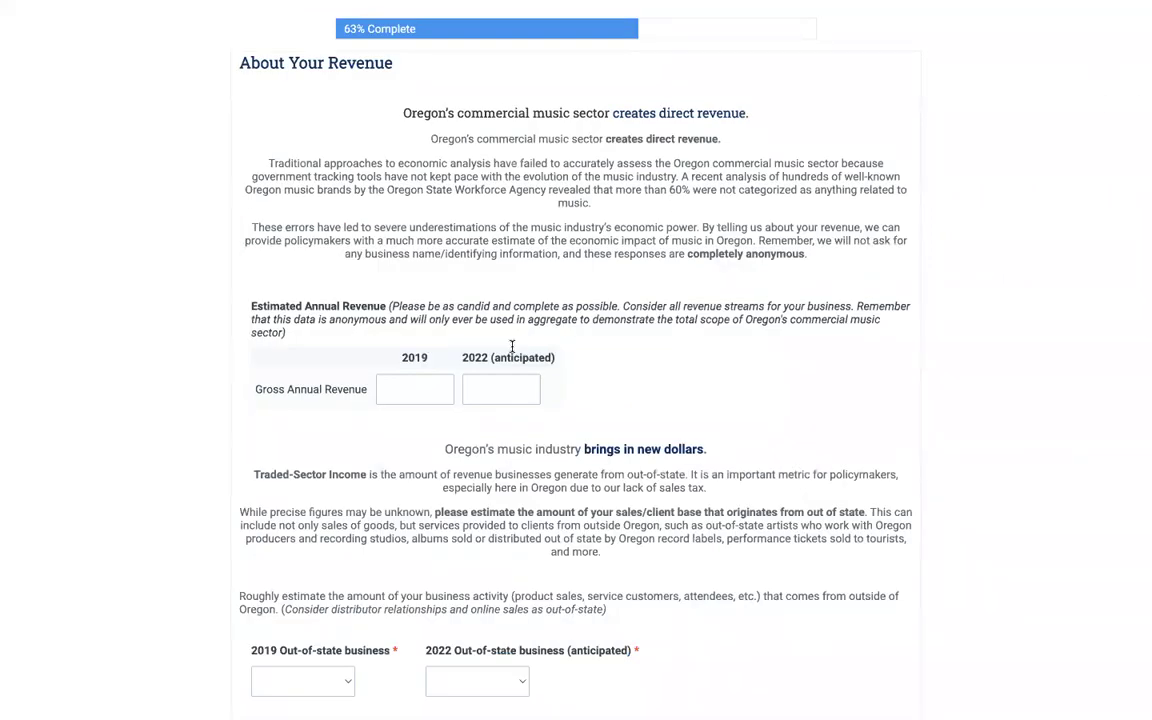
Fill in gross annual revenue of 450,000 for 2019 and 375,000 for 2022.
left_click(411, 389)
left_click(445, 430)
left_click(505, 385)
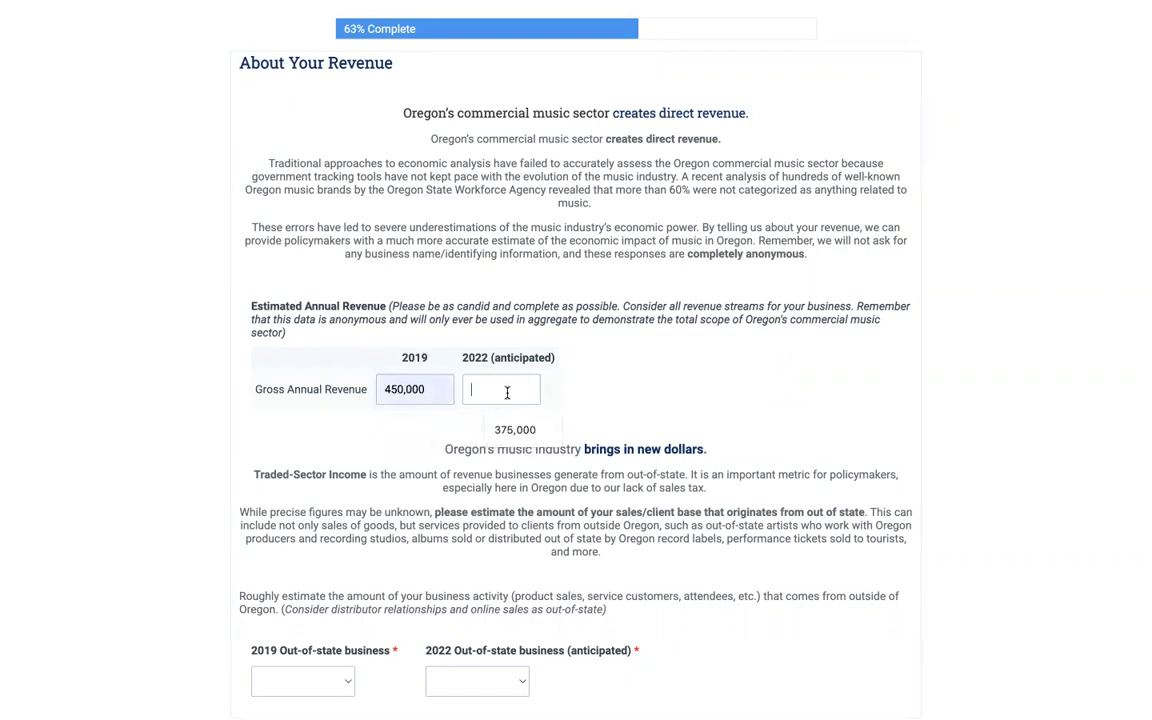
left_click(514, 429)
Set out-of-state business to Less than 20% for both 2019 and 2022, and continue to the next page.
scroll(1053, 237, "down", 1)
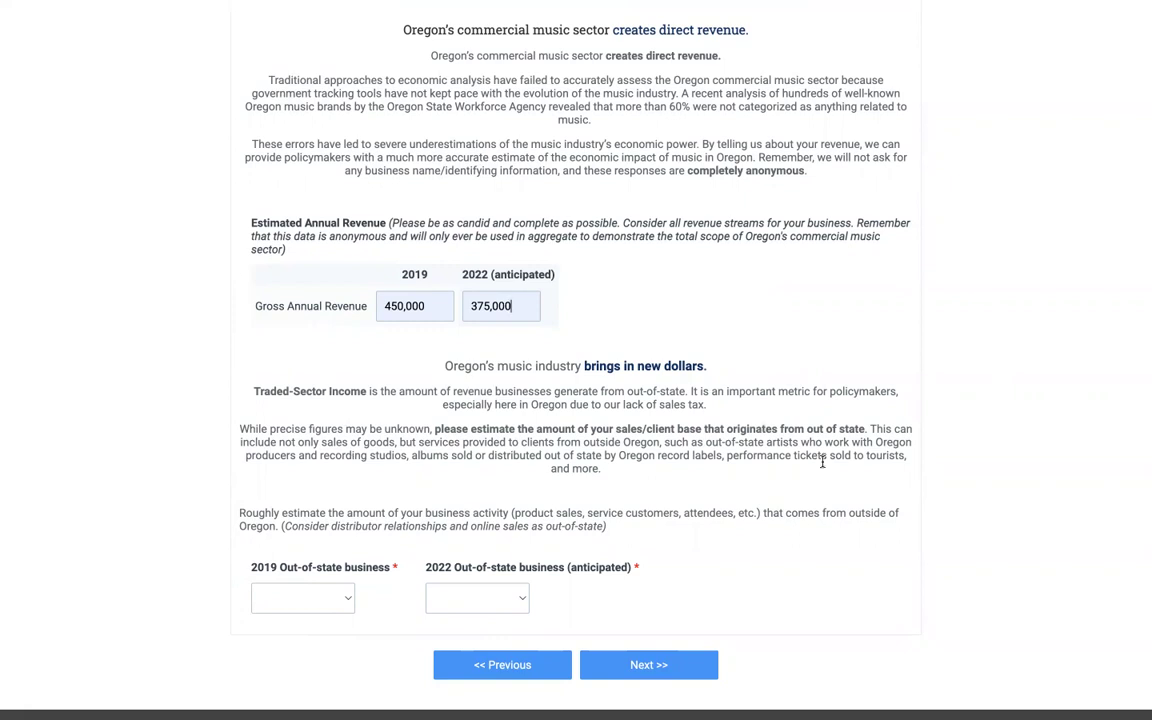
left_click(346, 600)
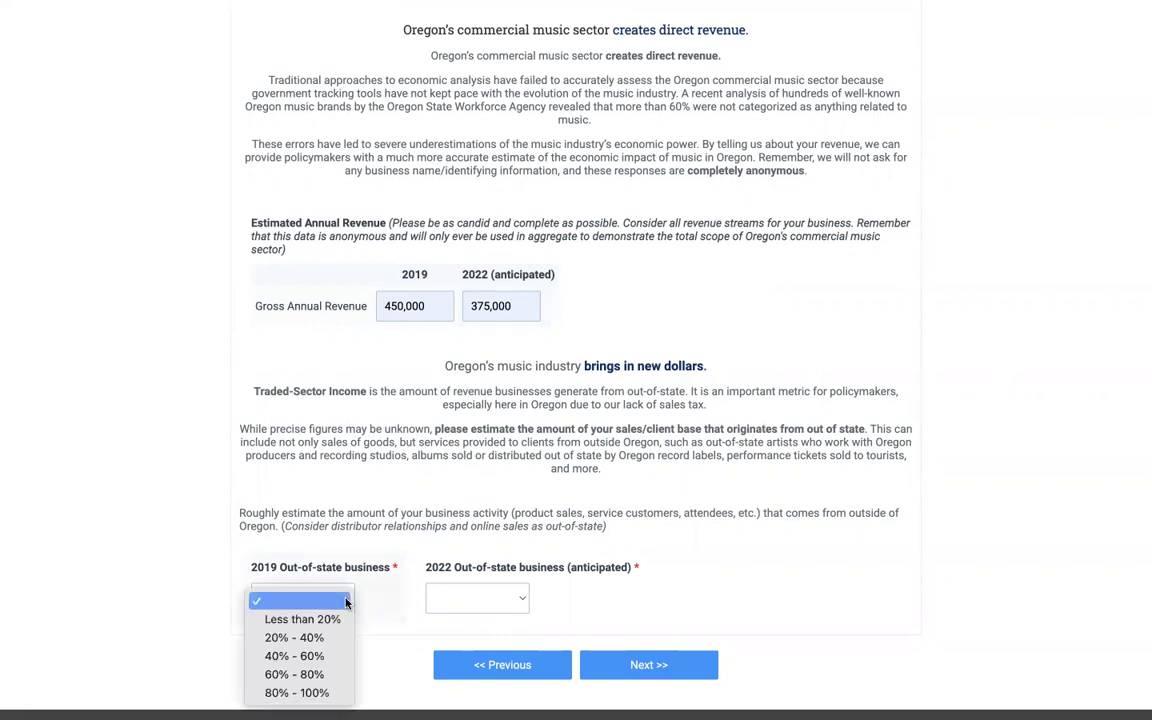
left_click(294, 624)
left_click(524, 599)
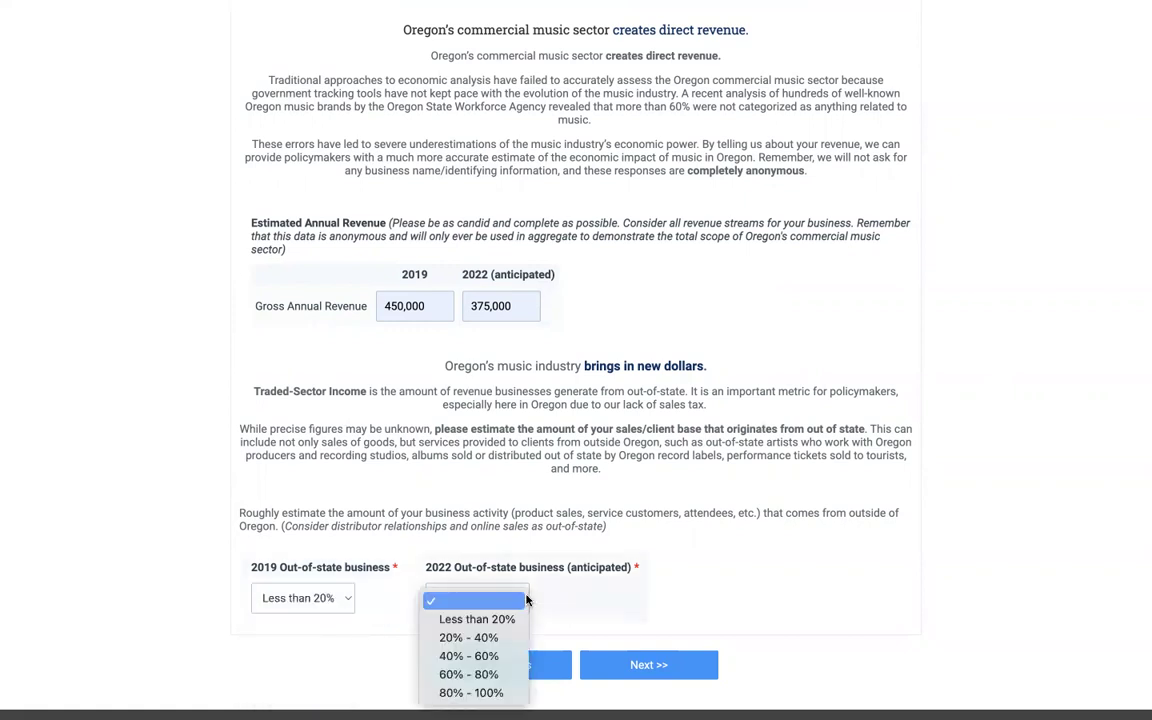
left_click(476, 622)
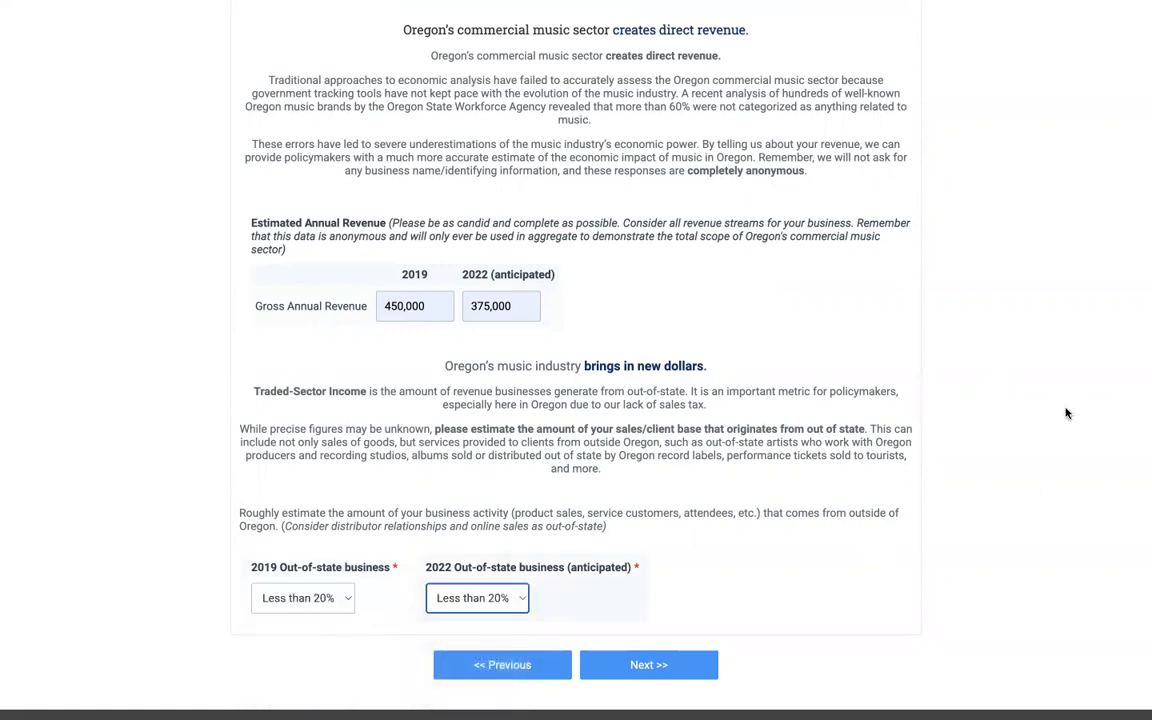
scroll(1059, 364, "down", 2)
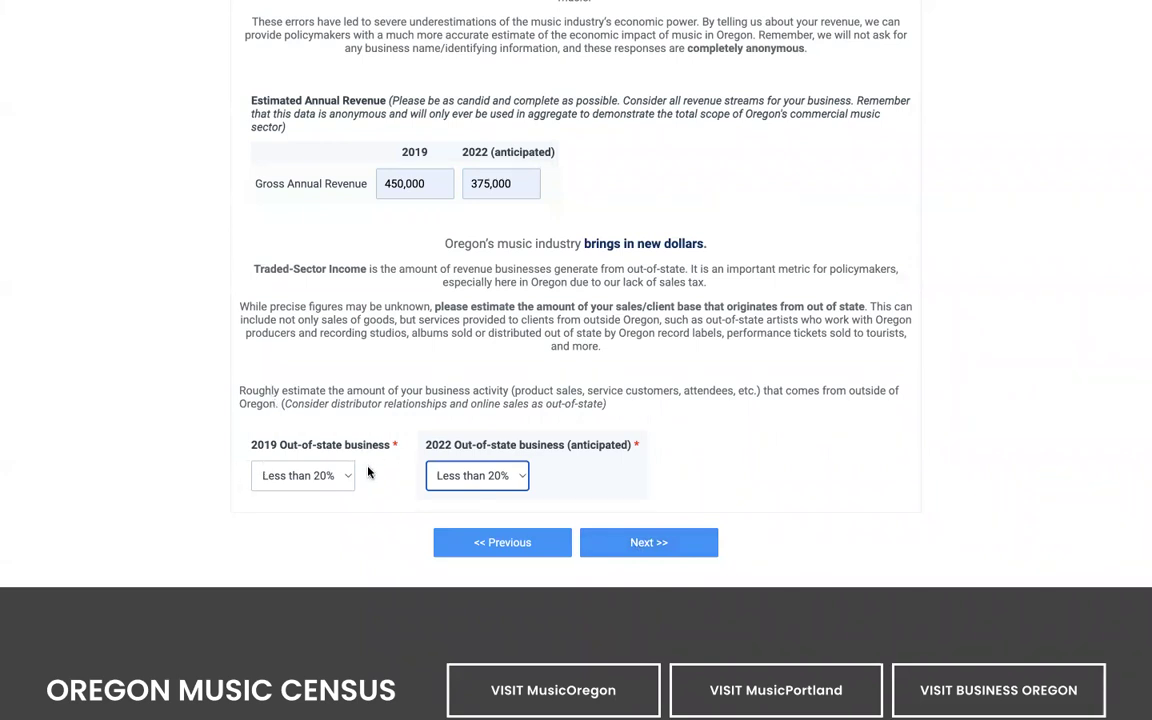
left_click(645, 543)
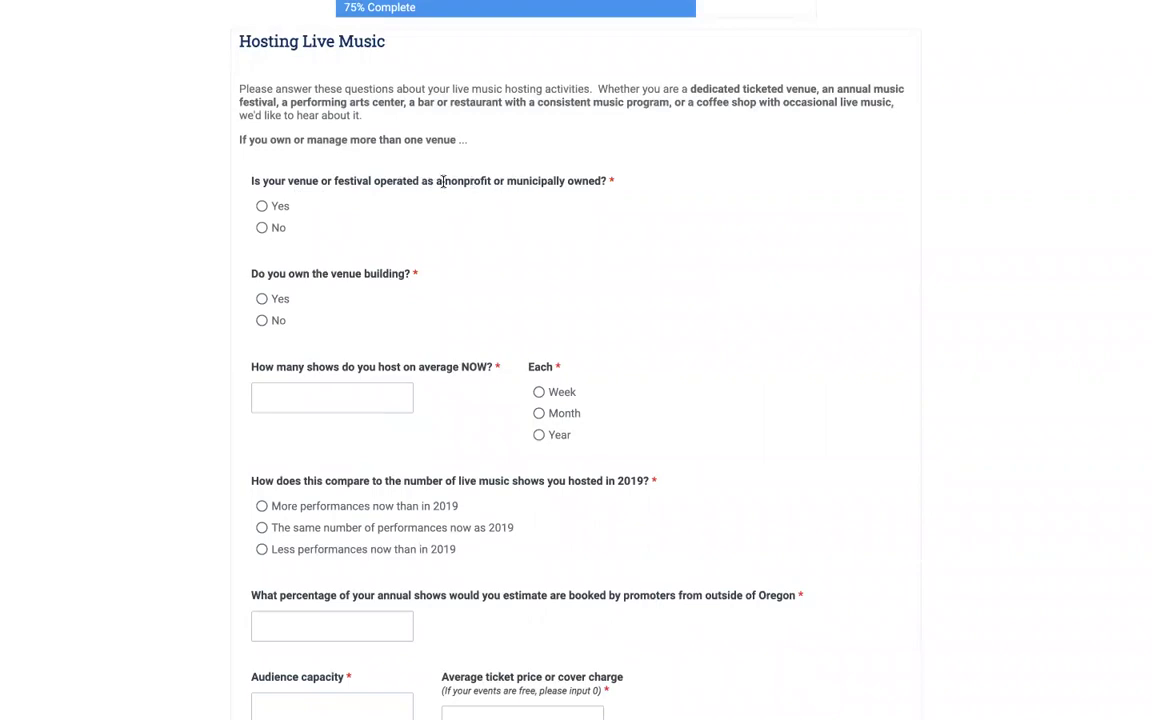
Answer No to the venue being nonprofit or municipally owned, and No to owning the venue building.
left_click(263, 207)
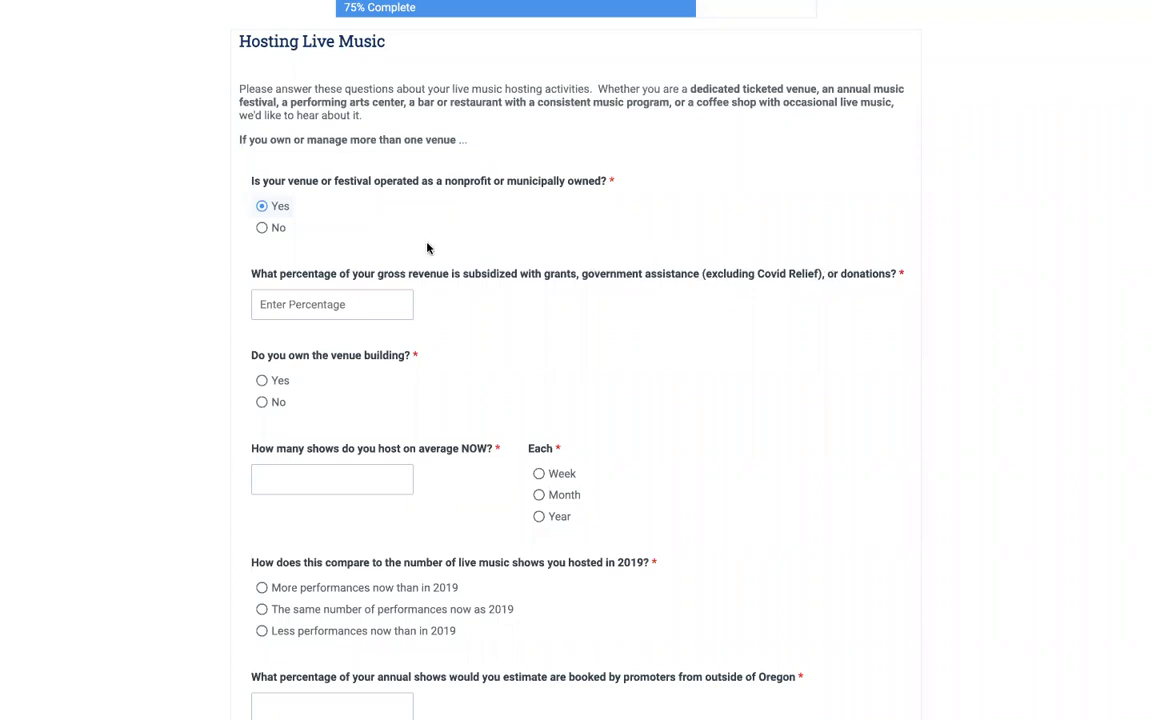
left_click(261, 228)
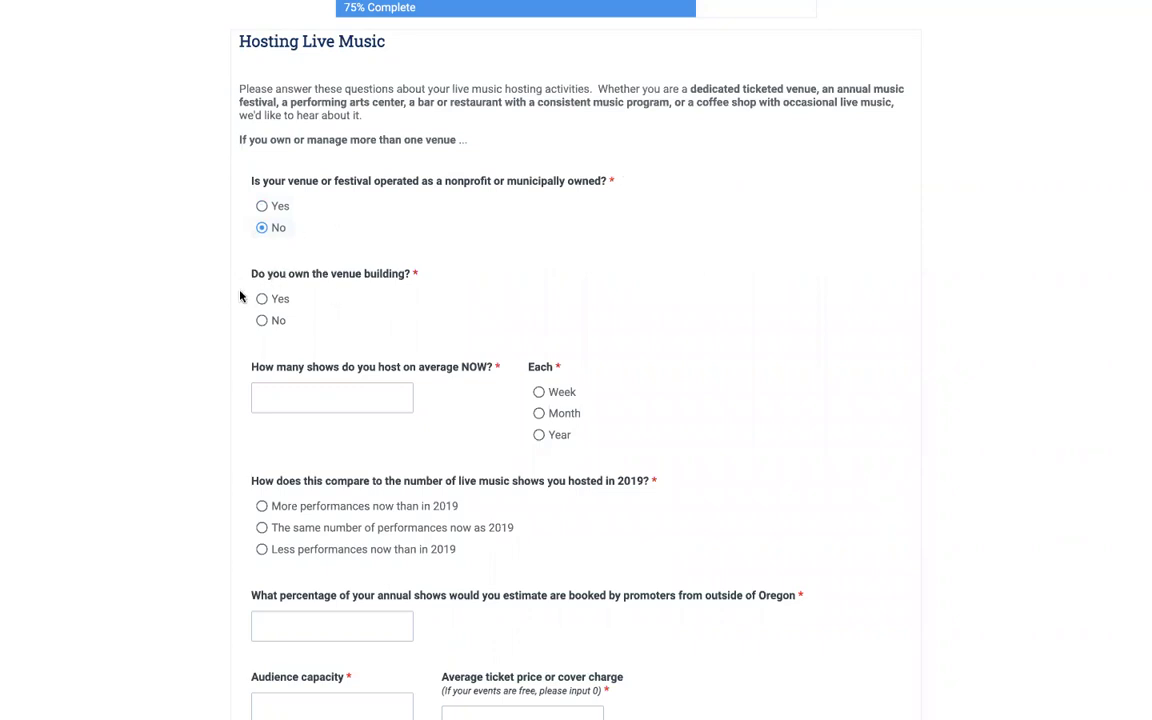
left_click(262, 321)
Report an average of 20 shows each month, and select Less performances now than in 2019.
left_click(325, 393)
type("20")
left_click(540, 415)
scroll(180, 455, "down", 1)
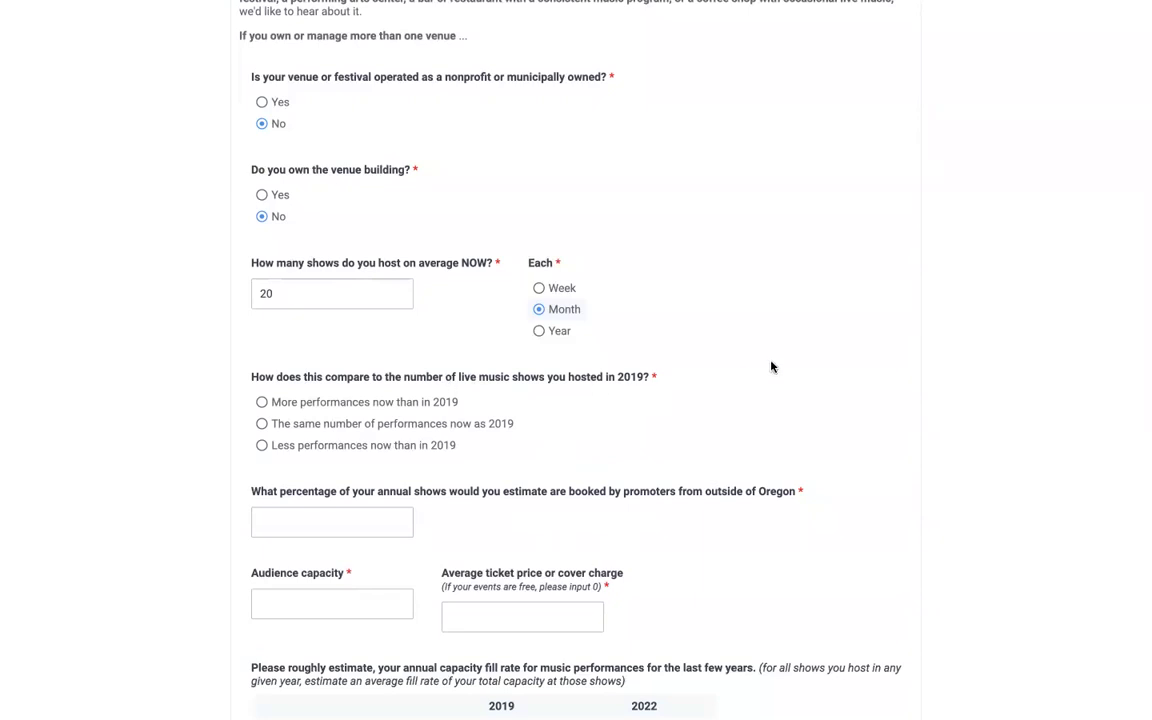
left_click(262, 446)
Enter 20 as the percentage of annual shows booked by promoters from outside of Oregon.
scroll(140, 455, "down", 3)
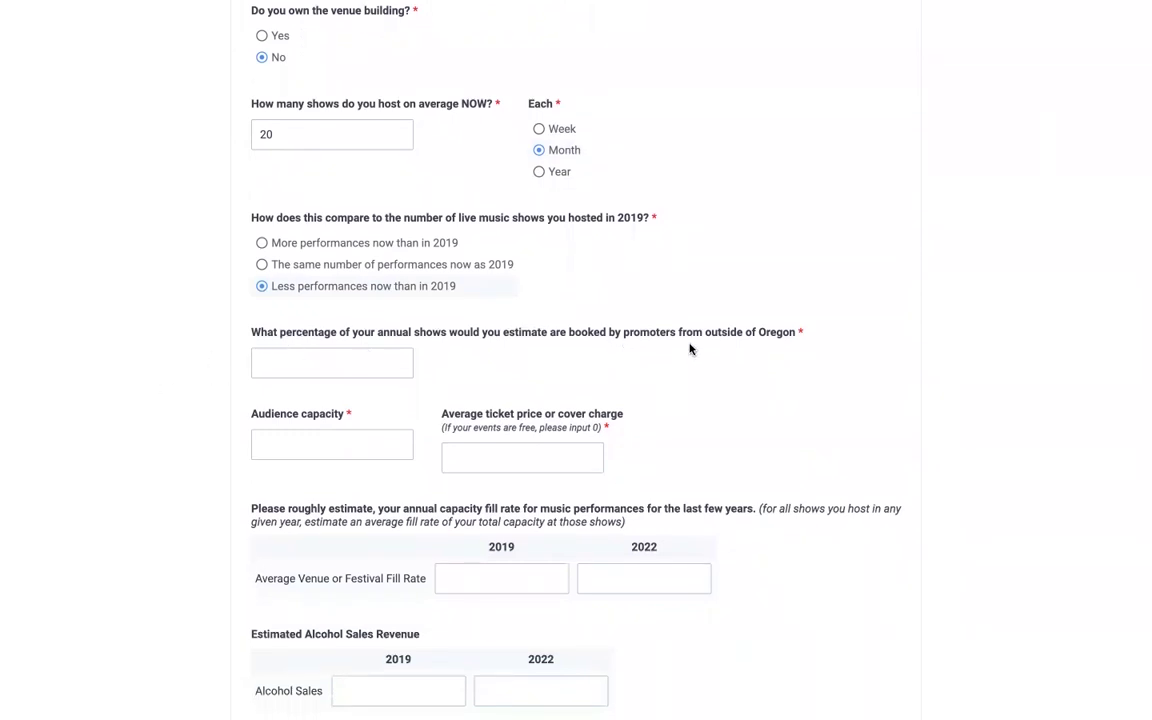
left_click(300, 369)
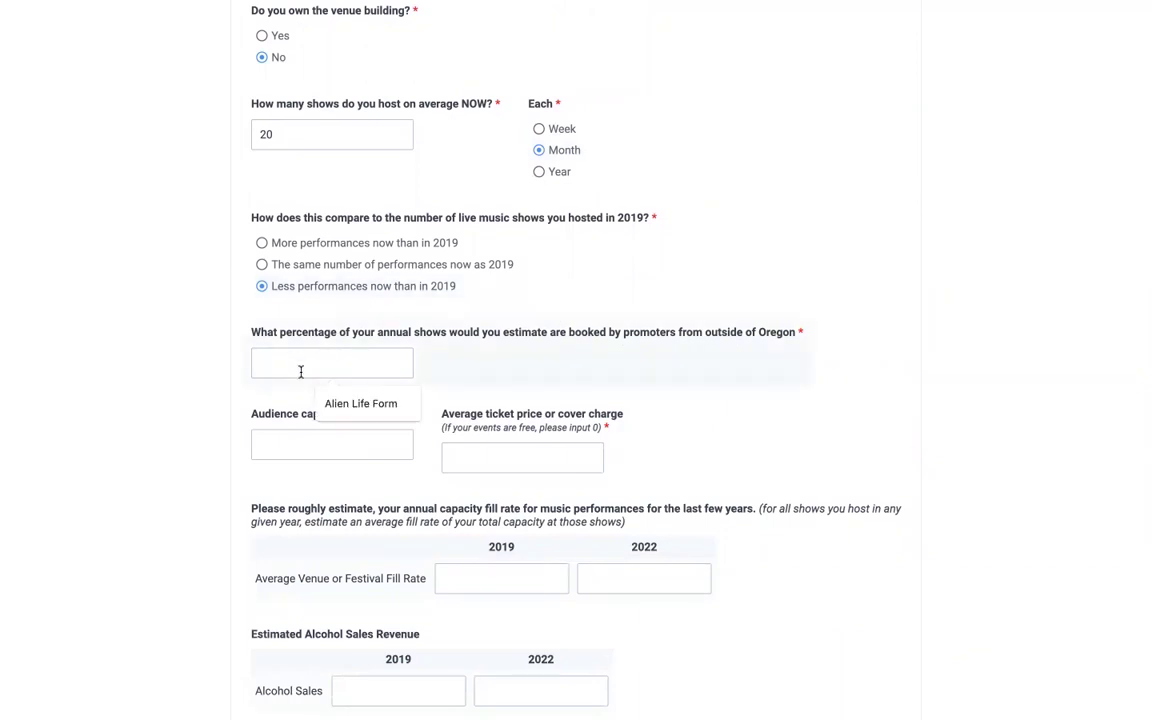
type("29")
key("BackSpace")
type("0")
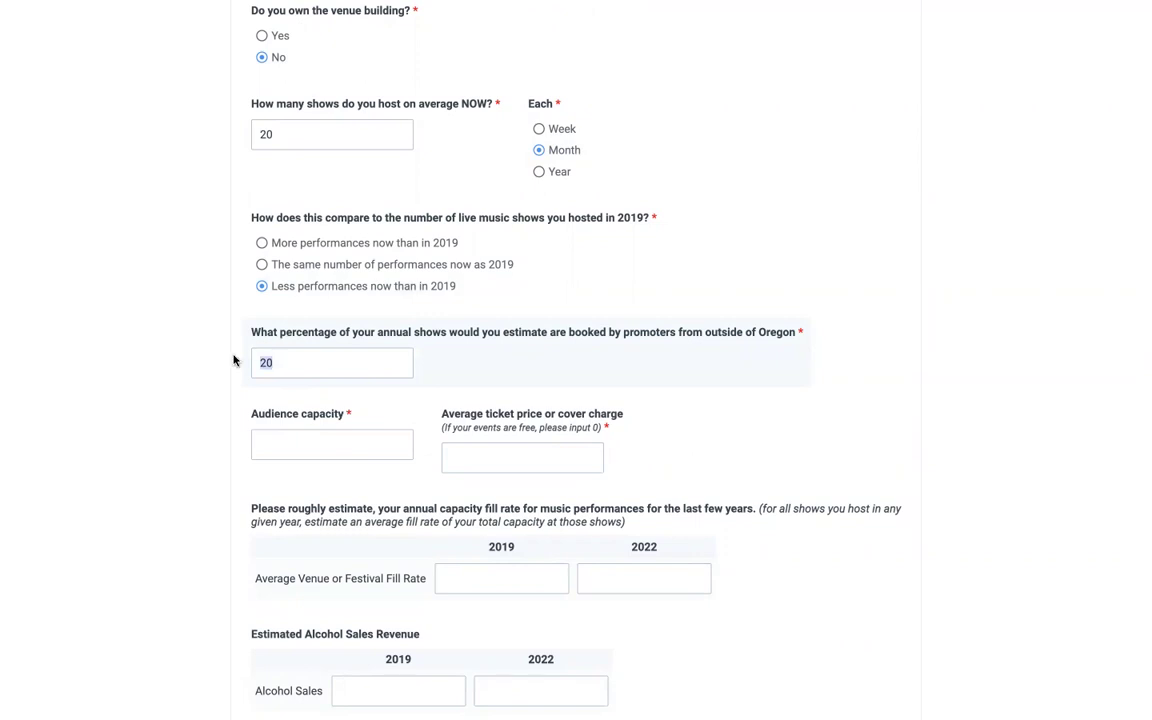
Change the percentage of annual shows booked by promoters from outside of Oregon to 0.
key("BackSpace")
key("BackSpace")
type("0")
Enter an audience capacity of 350 and an average ticket price or cover charge of 20.
left_click(266, 451)
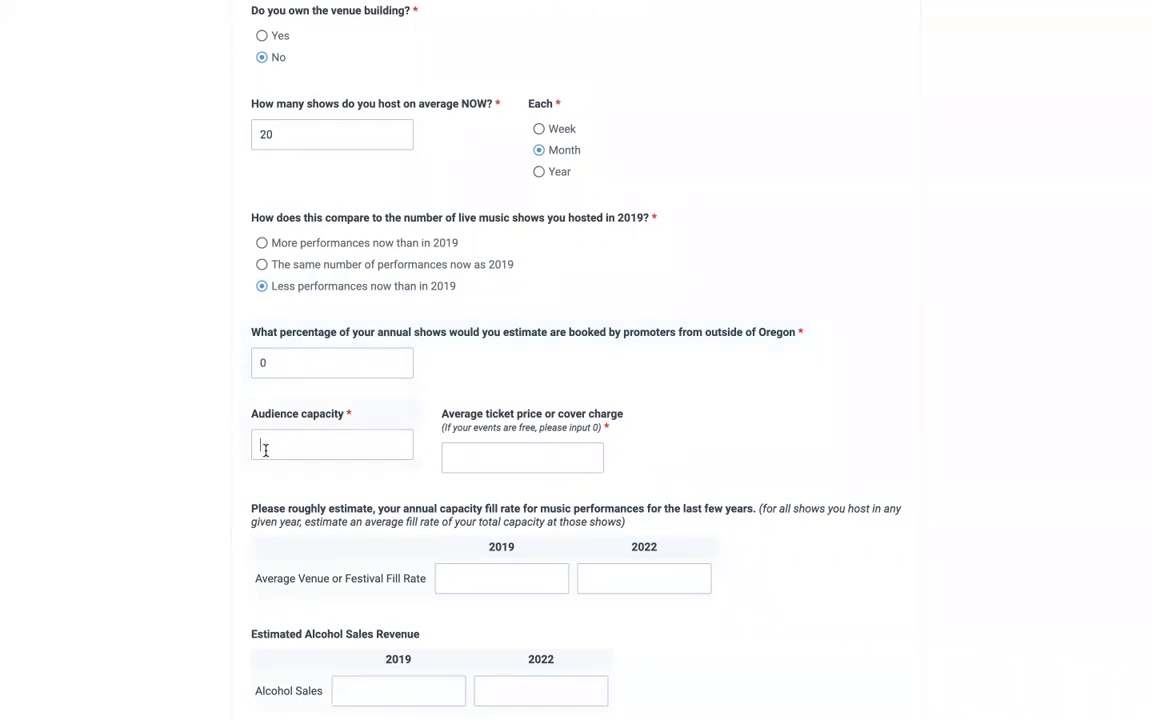
type("350")
left_click(522, 465)
type("20")
Set the average venue fill rate to 75 for 2019 and 60 for 2022.
left_click(467, 572)
type("75")
left_click(609, 577)
type("60")
Enter estimated alcohol sales revenue of 120000 for 2019 and 100000 for 2022.
scroll(822, 572, "down", 1)
scroll(822, 572, "down", 1)
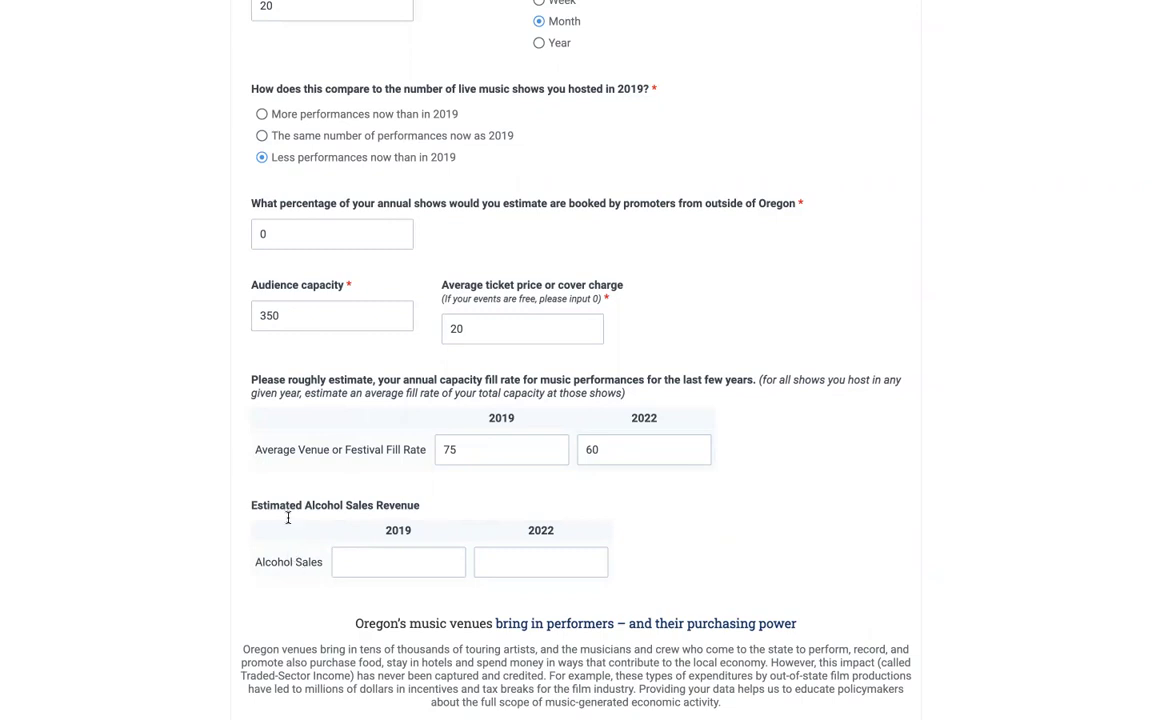
left_click(363, 565)
type("120000")
left_click(534, 565)
type("100000")
Report 10 out-of-state acts per month with 4 individuals per touring band on average, and continue to the next page.
scroll(1036, 491, "down", 3)
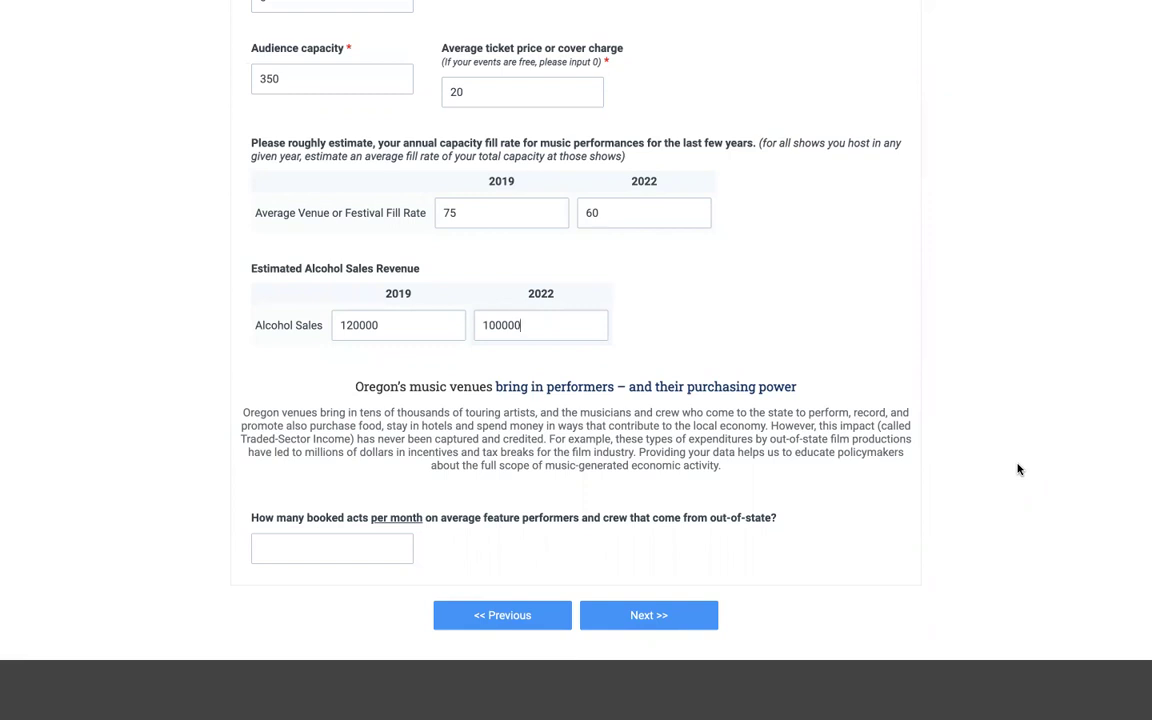
left_click(308, 547)
left_click(308, 544)
type("10")
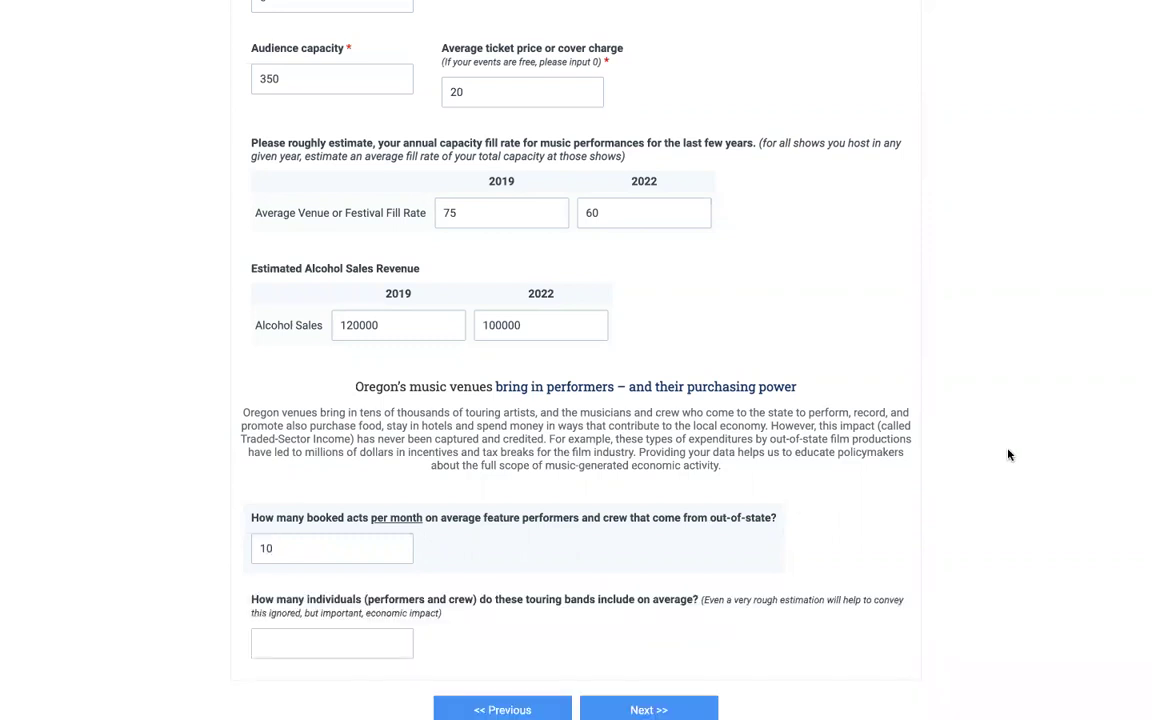
scroll(1008, 455, "down", 3)
left_click(288, 471)
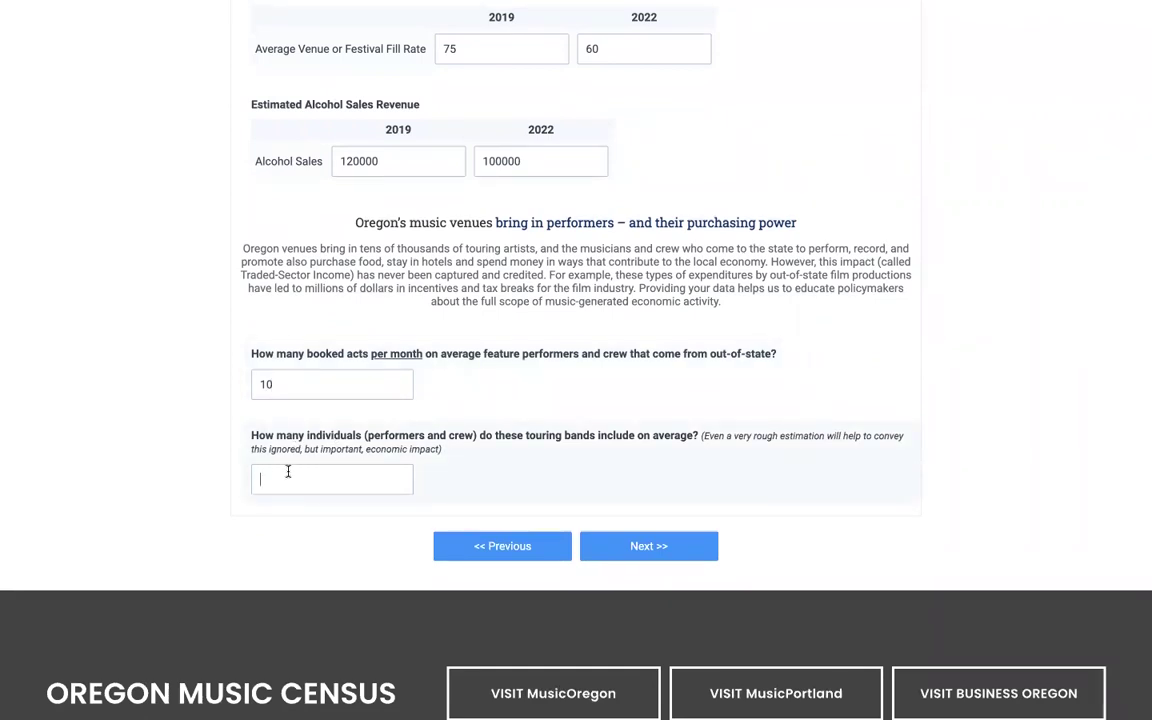
type("4")
left_click(635, 558)
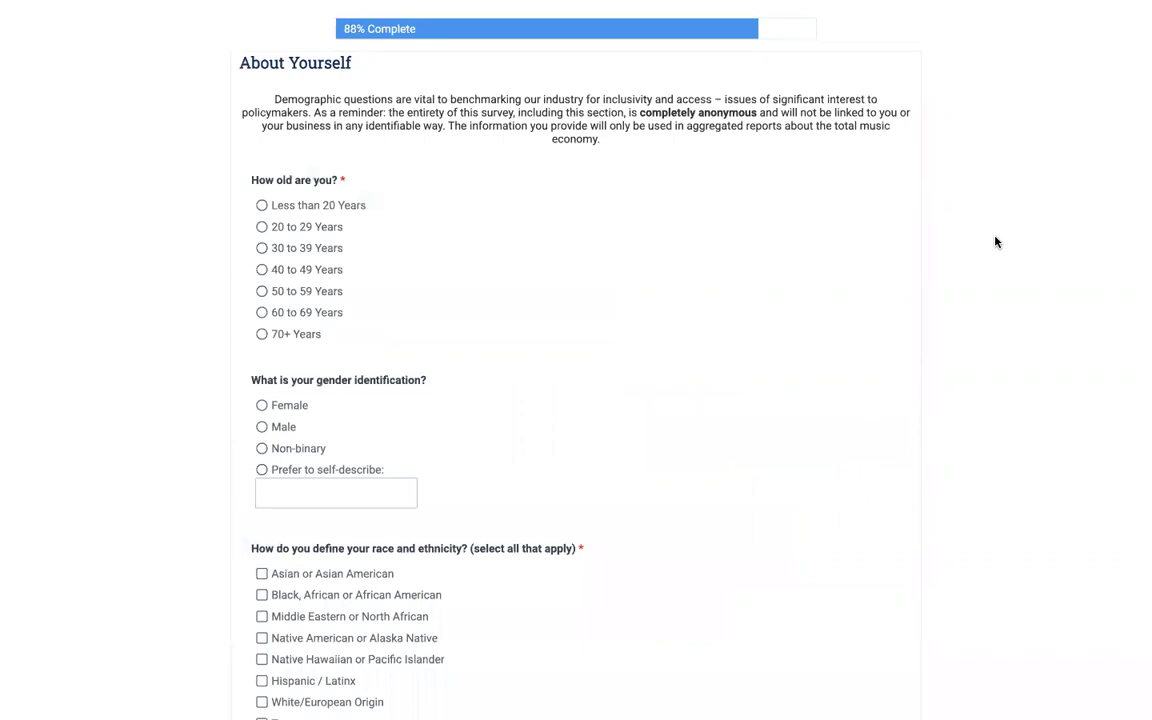
Answer the demographic questions with 30 to 39 Years, Male, and Middle Eastern or North African.
left_click(265, 252)
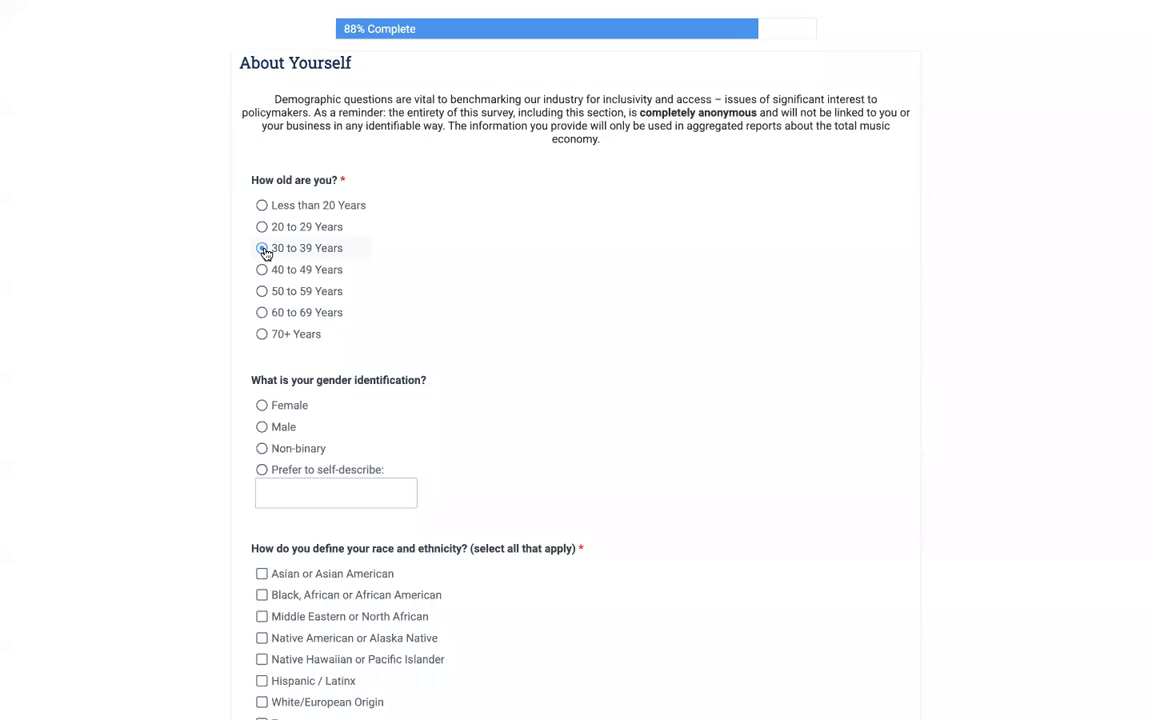
left_click(261, 428)
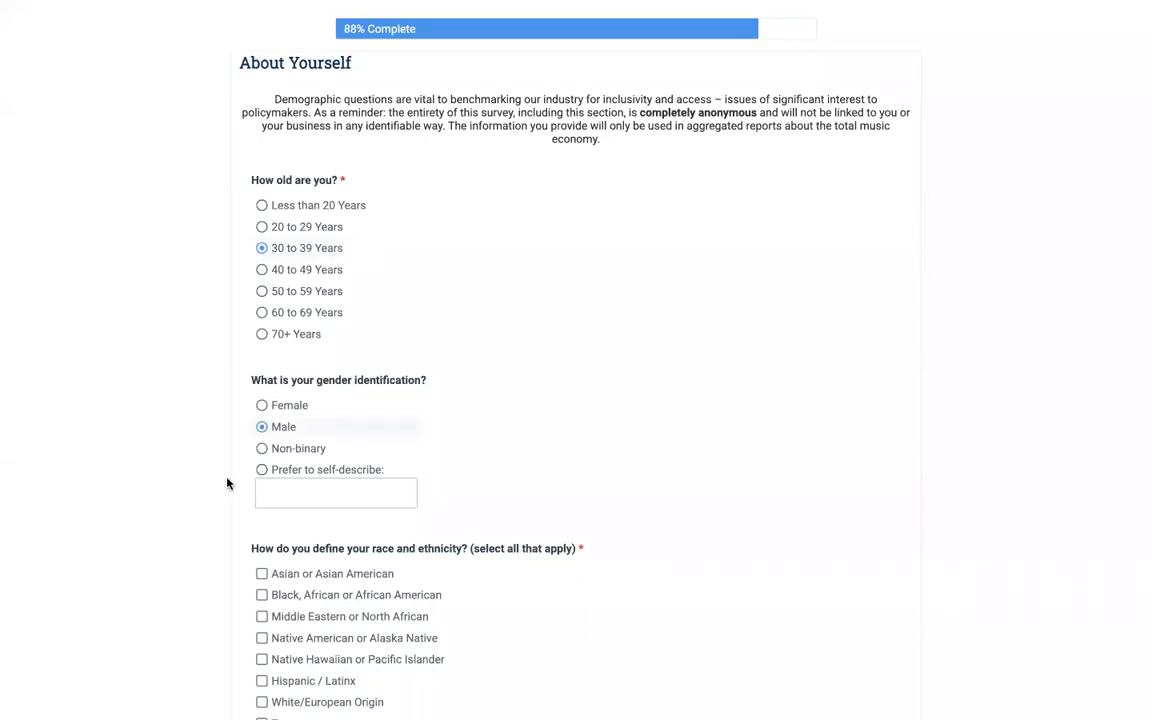
left_click(261, 616)
Fill in a placeholder home zip code, leave the comments blank, and submit the census.
scroll(784, 442, "down", 2)
scroll(784, 443, "down", 2)
left_click(270, 500)
type("00000")
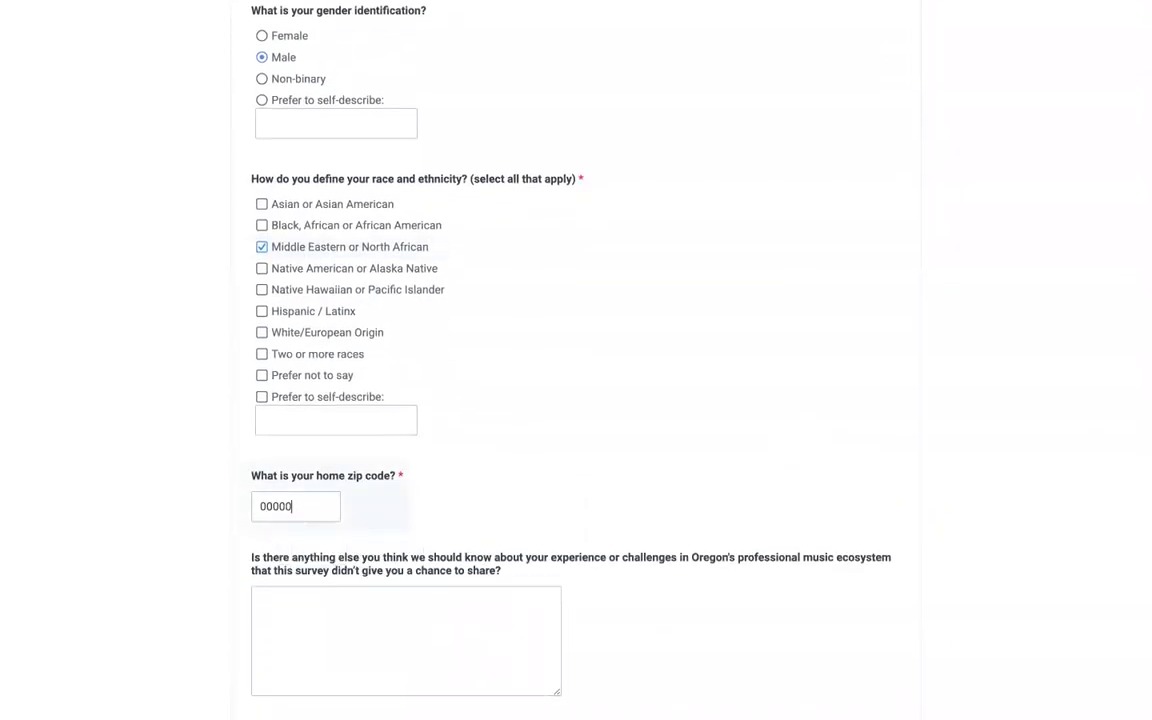
scroll(866, 437, "down", 2)
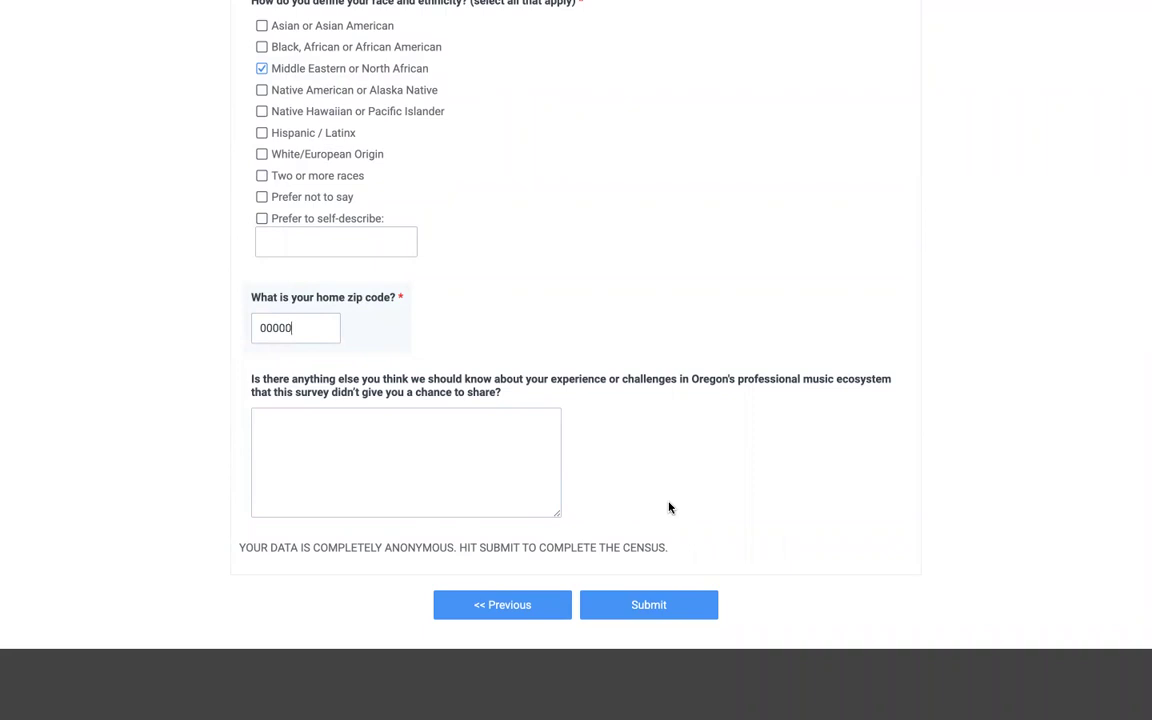
left_click(659, 618)
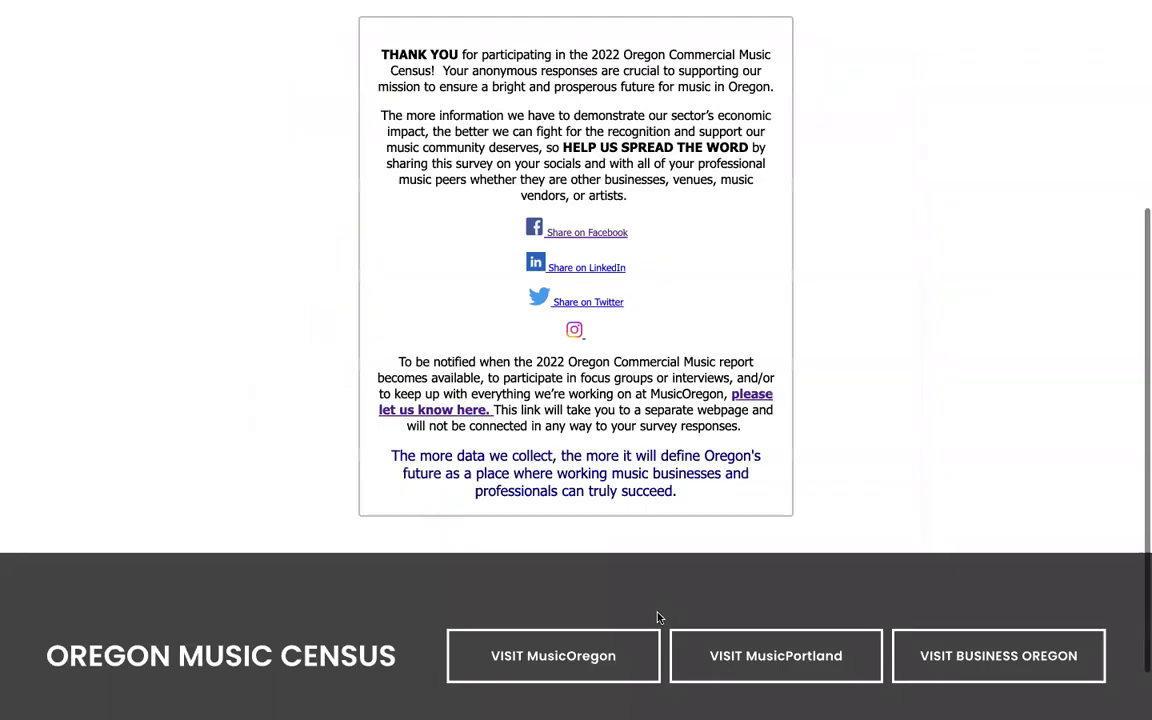